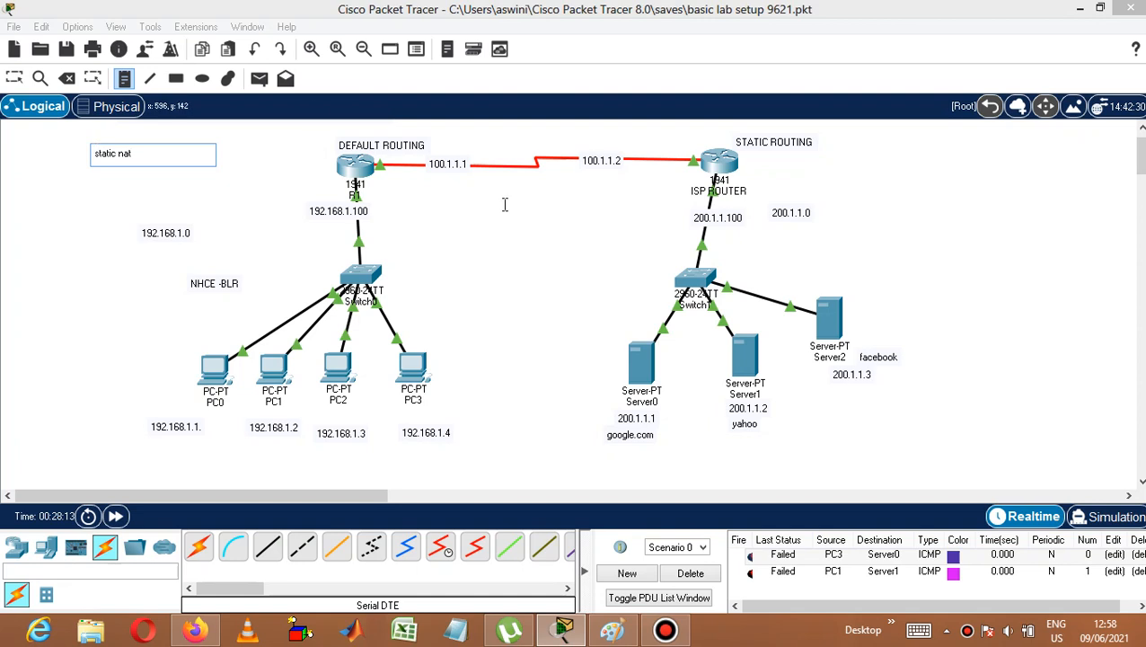
Add a text note beside the ISP router area with the first static NAT mapping 192.168.1.1 to 50.1.1.1.
left_click(905, 203)
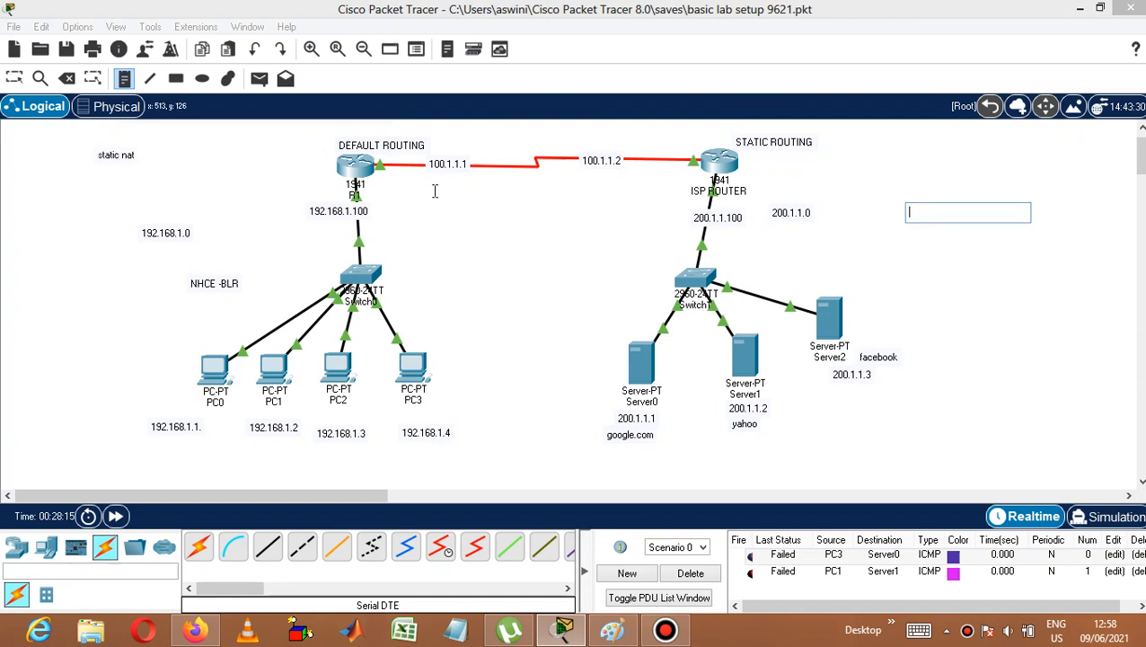
key("Escape")
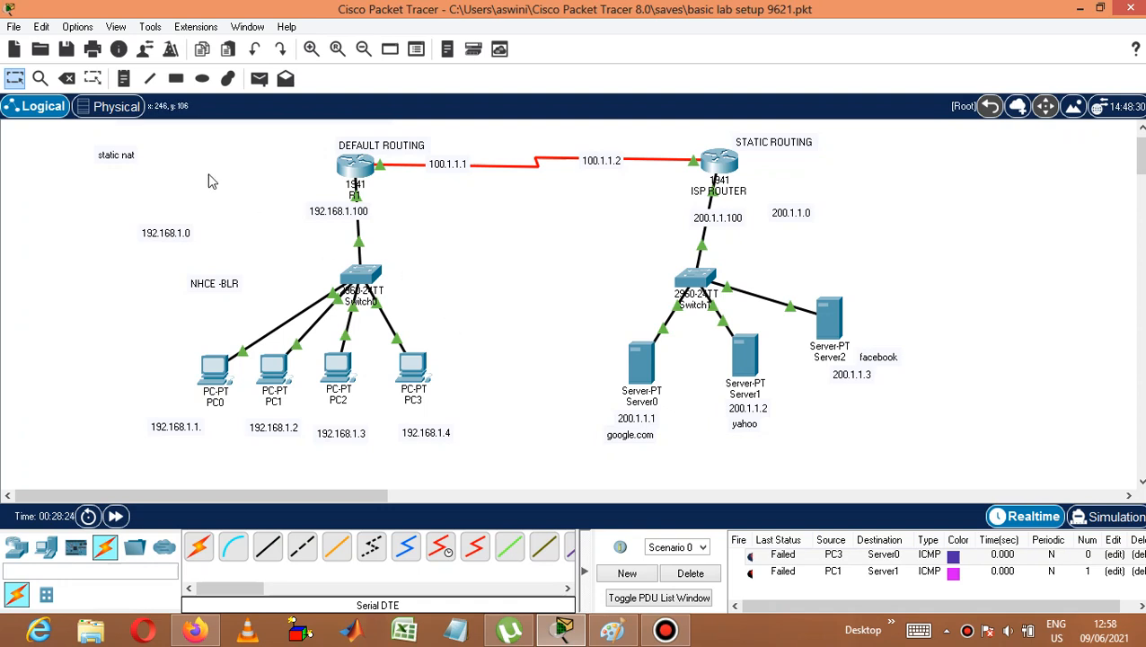
left_click(124, 79)
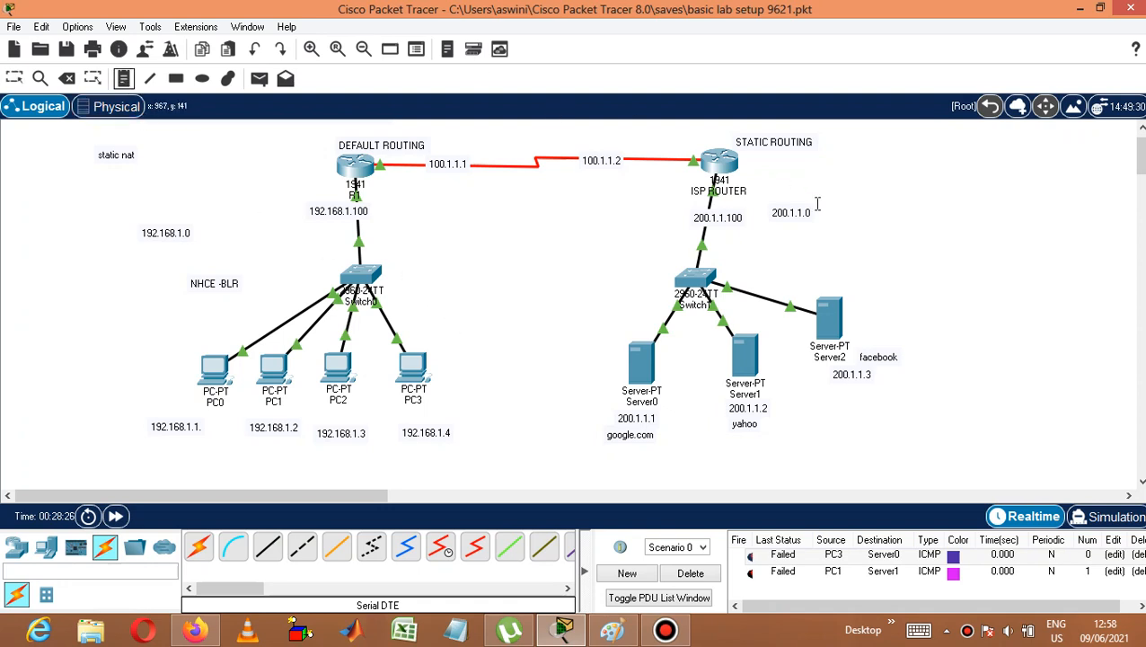
left_click(898, 156)
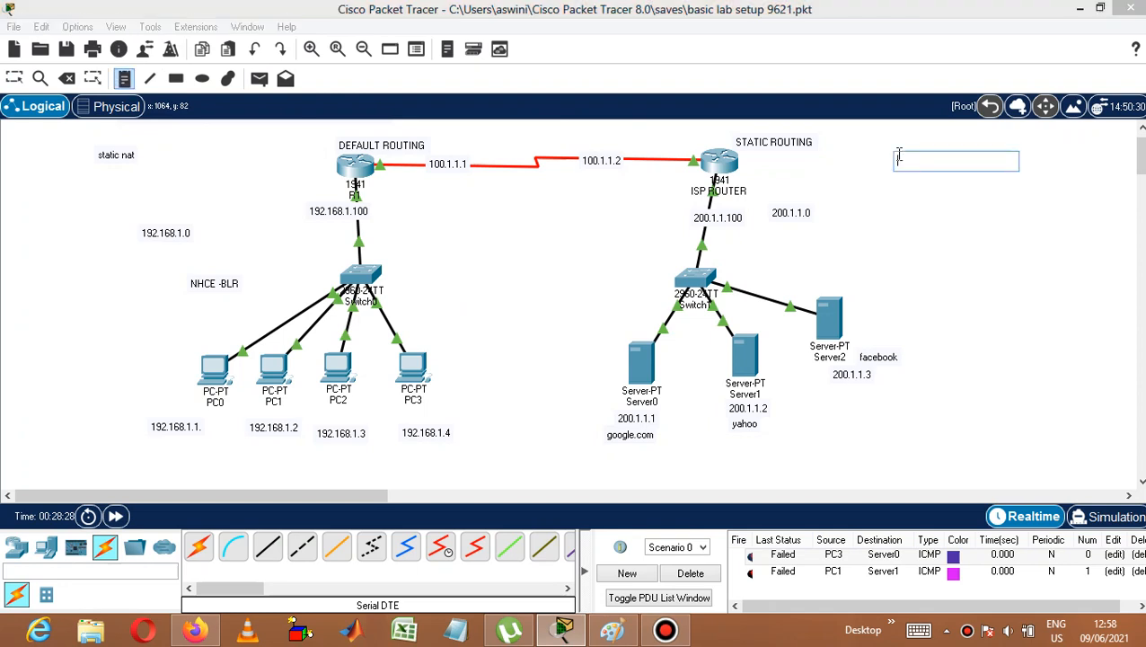
type("192.1")
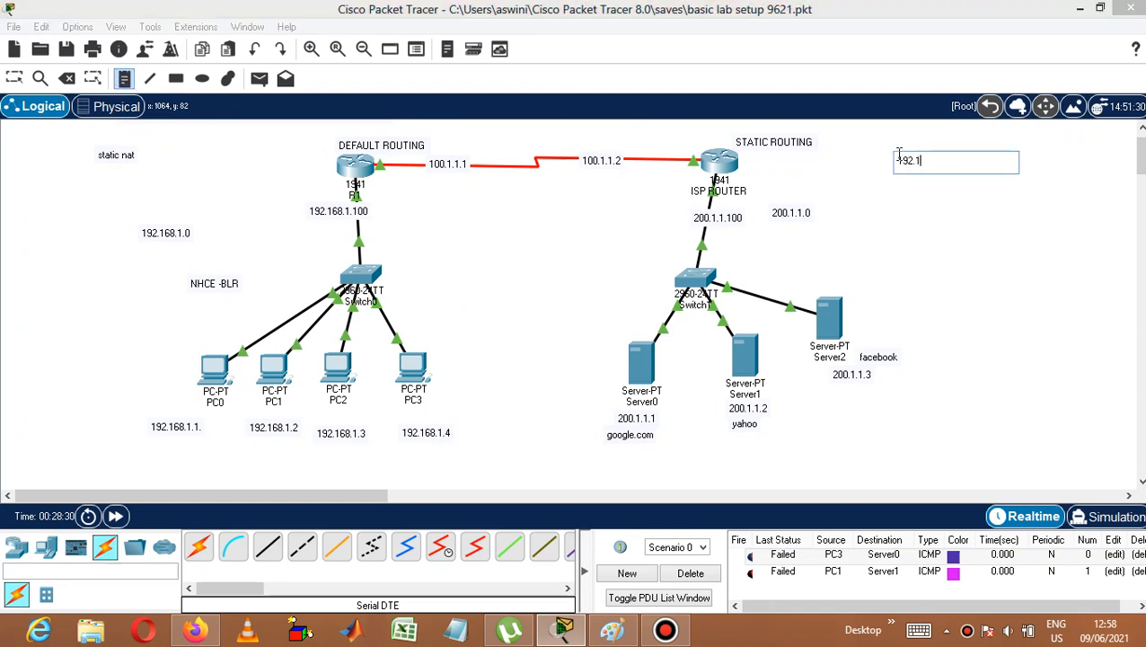
type("68.1.1      50.1.1.1")
key("Return")
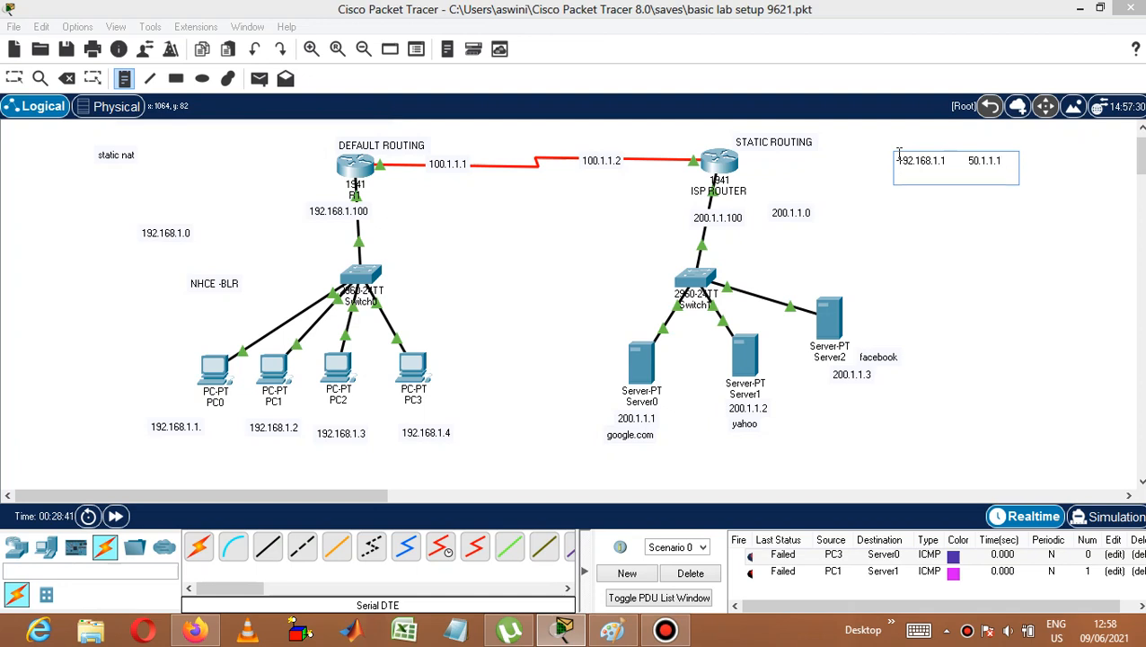
Add a second line to the note mapping 192.168.1.2 to 50.1.1.2.
type("192.168.1.2        50.1.1.2")
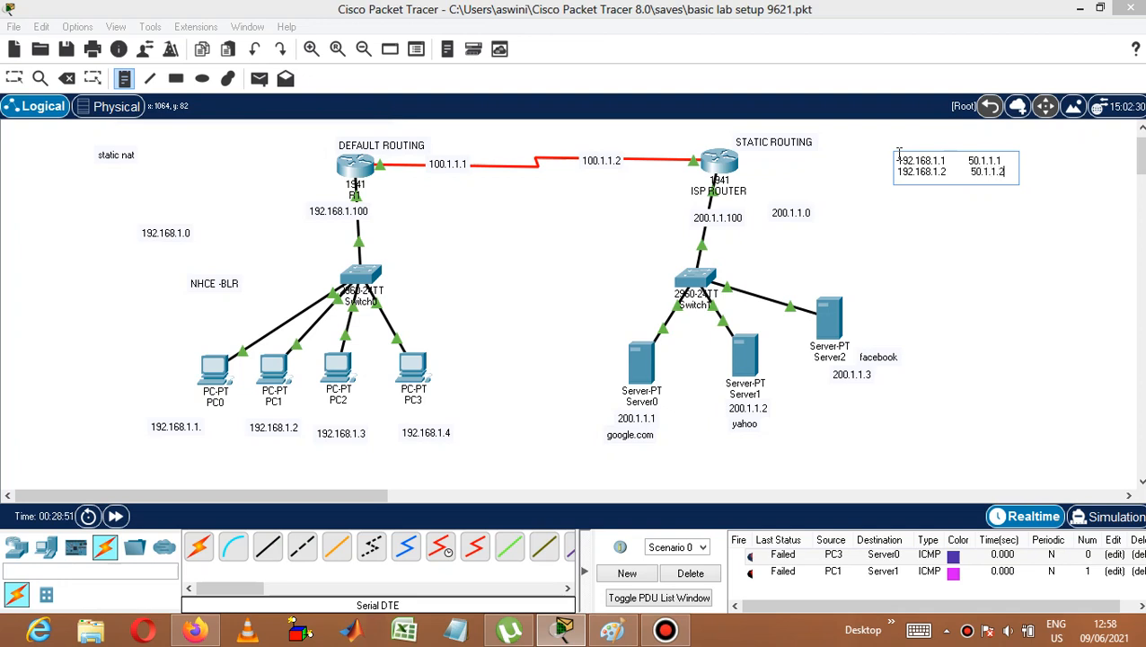
key("Return")
Add a third line to the note mapping 192.168.1.3 to 50.1.1.3.
type("192.1")
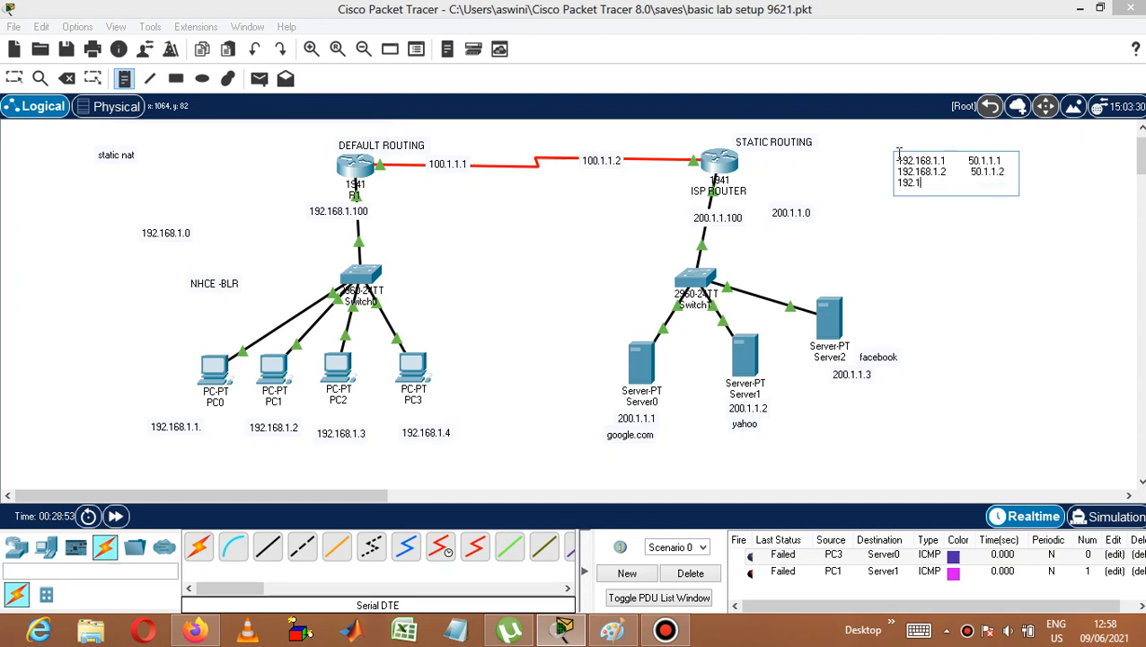
type("68.1.3          50.1.1.3")
key("Return")
Add a fourth line to the note listing 192.168.1.4 with dashes, then close the note tool.
type("19")
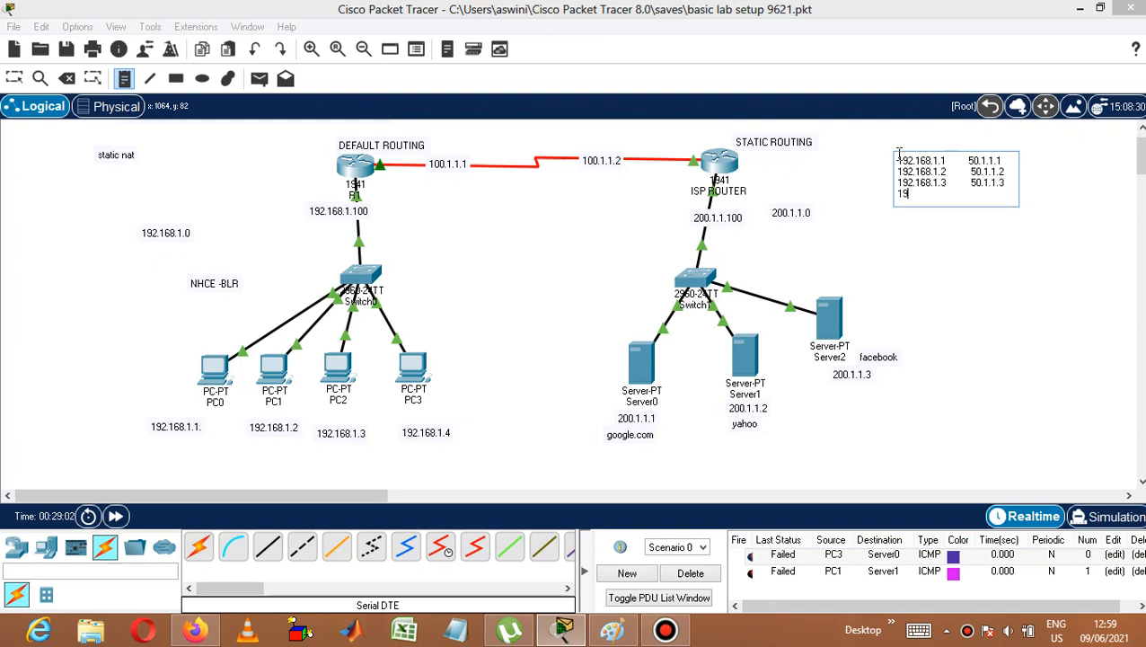
type("2.168.1.4     -----")
left_click(910, 236)
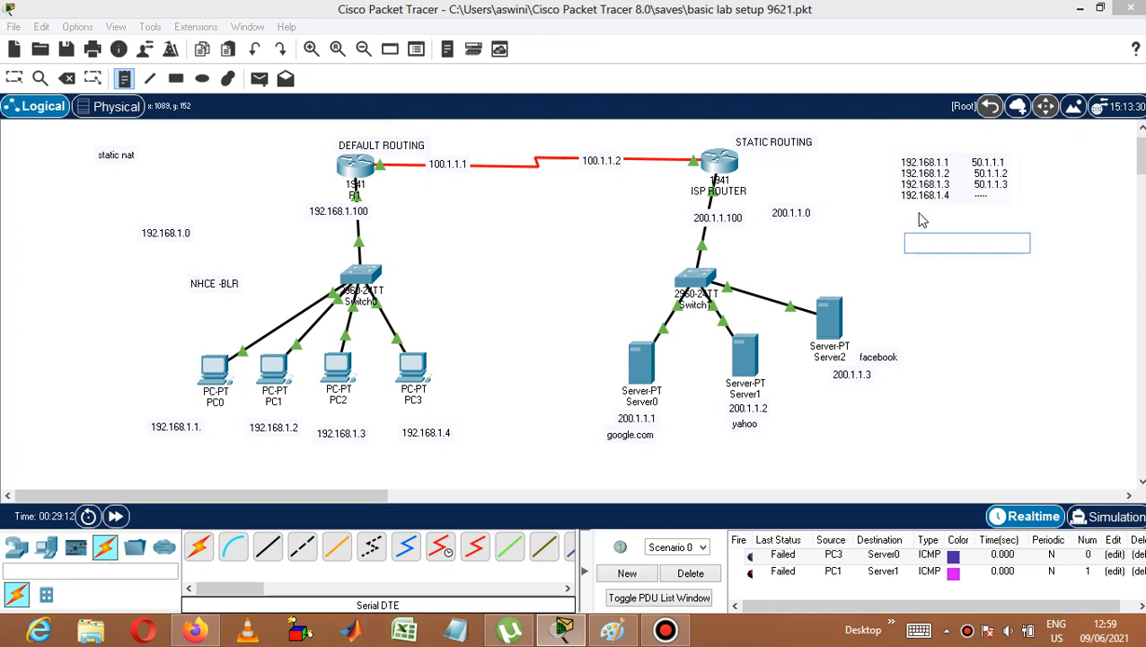
key("Escape")
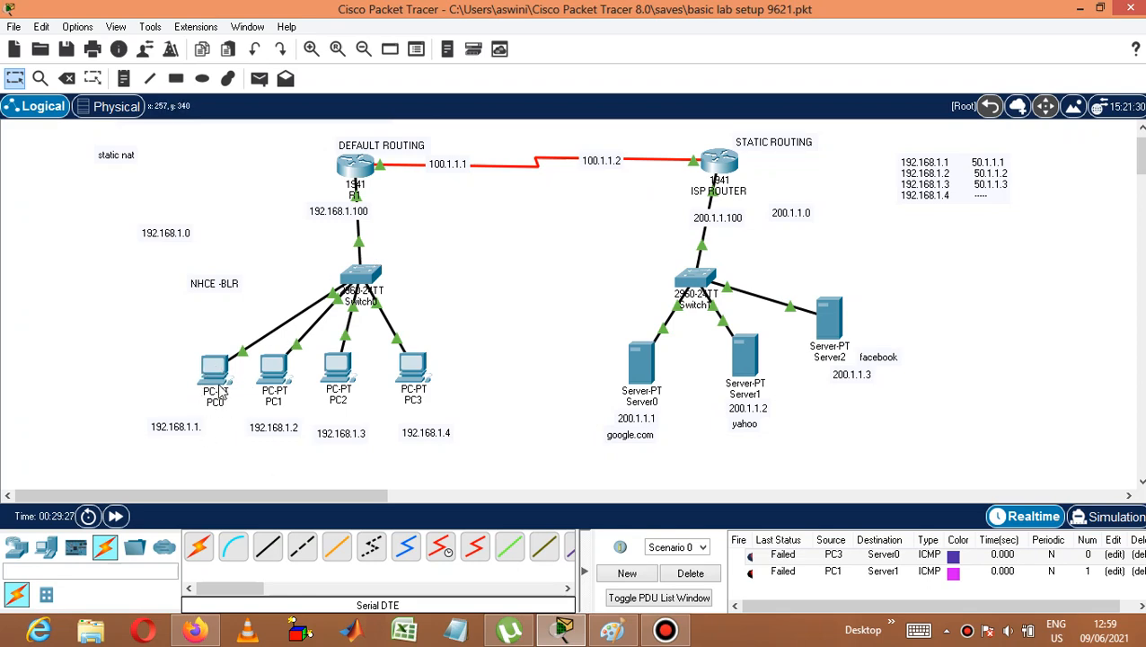
Open router R1's CLI in a wider window and enter global configuration mode with conf t.
mouse_move(221, 392)
left_click(367, 164)
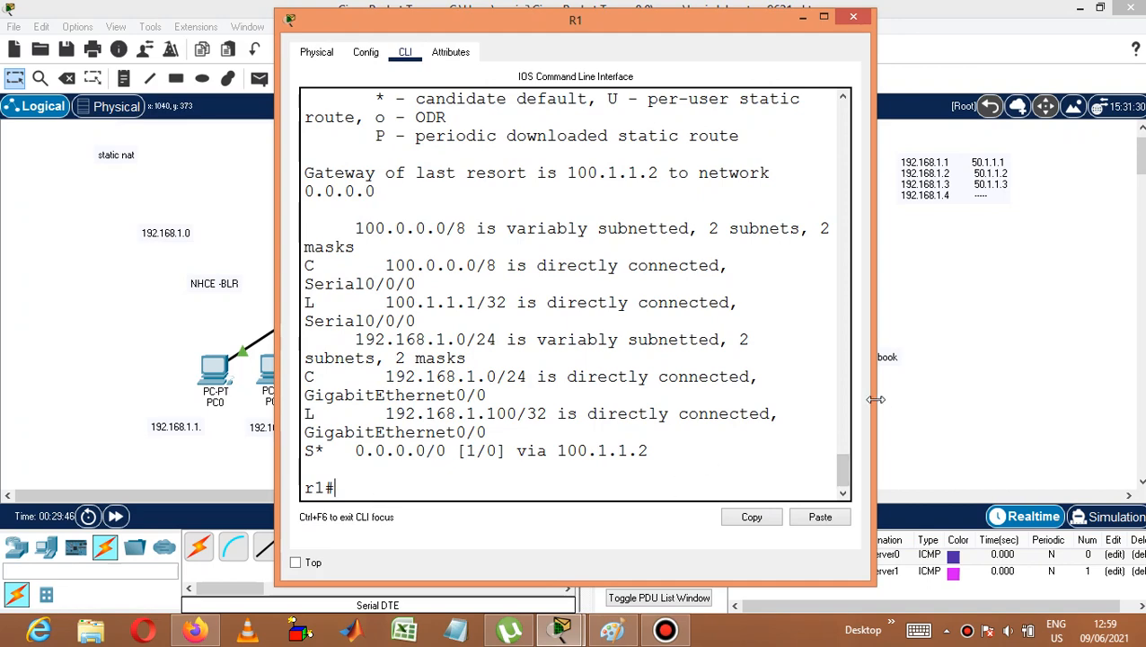
left_click_drag(875, 398, 1082, 341)
type("co")
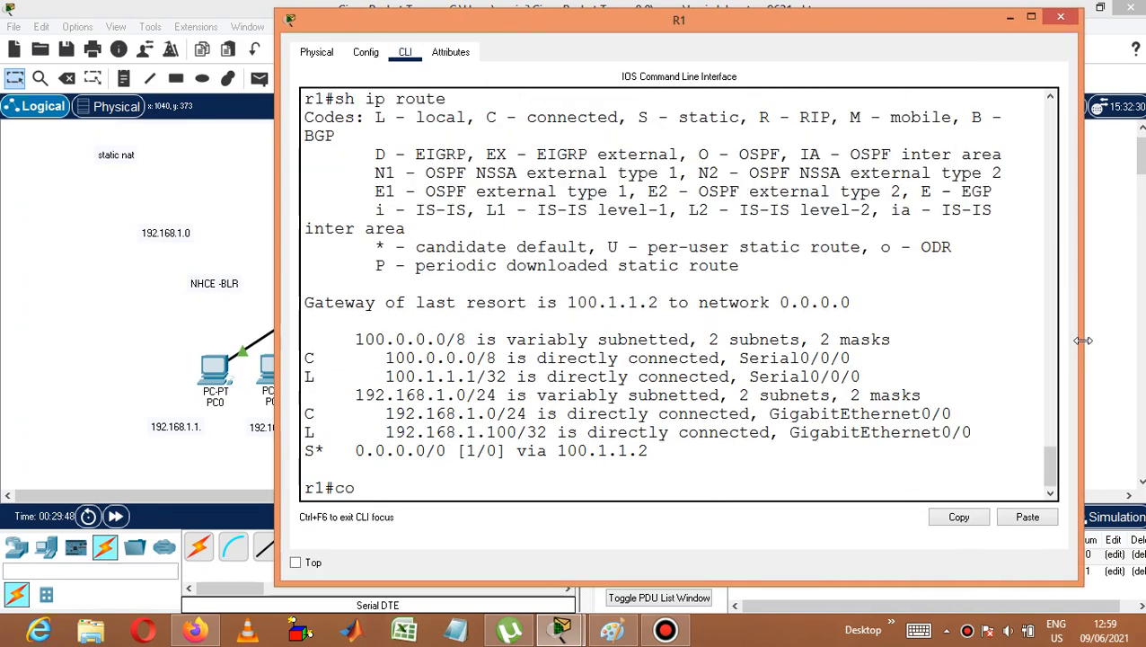
type("nf t")
key("Return")
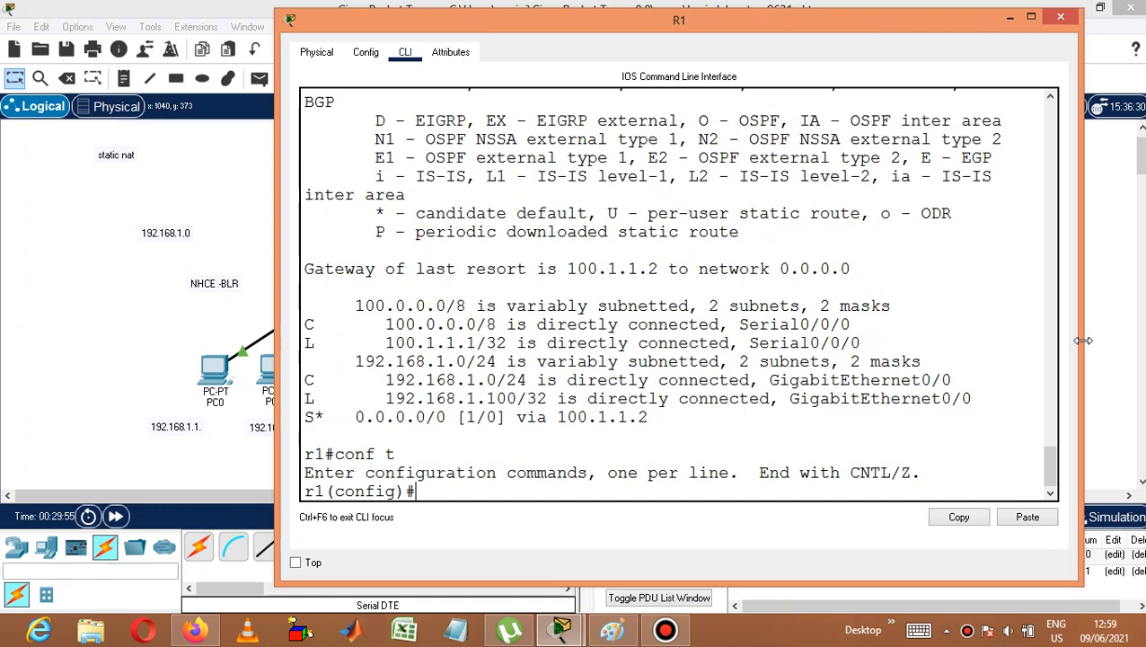
Configure a static NAT entry translating inside source 192.168.1.1 to 50.1.1.1 on R1.
type("ip nat insi")
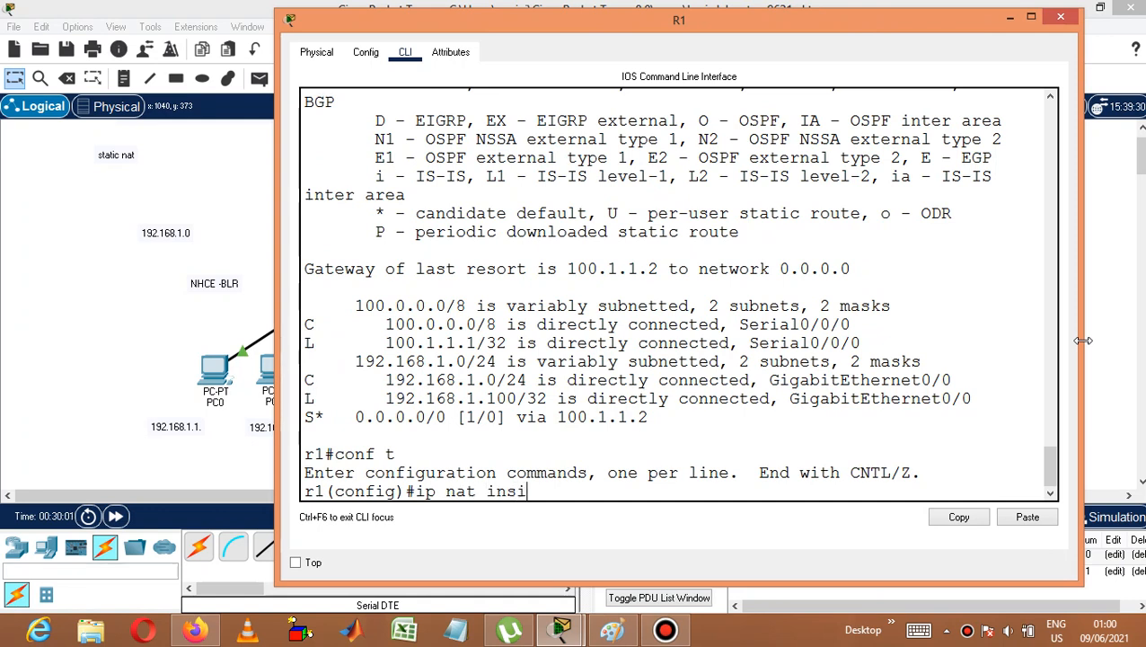
type("de source")
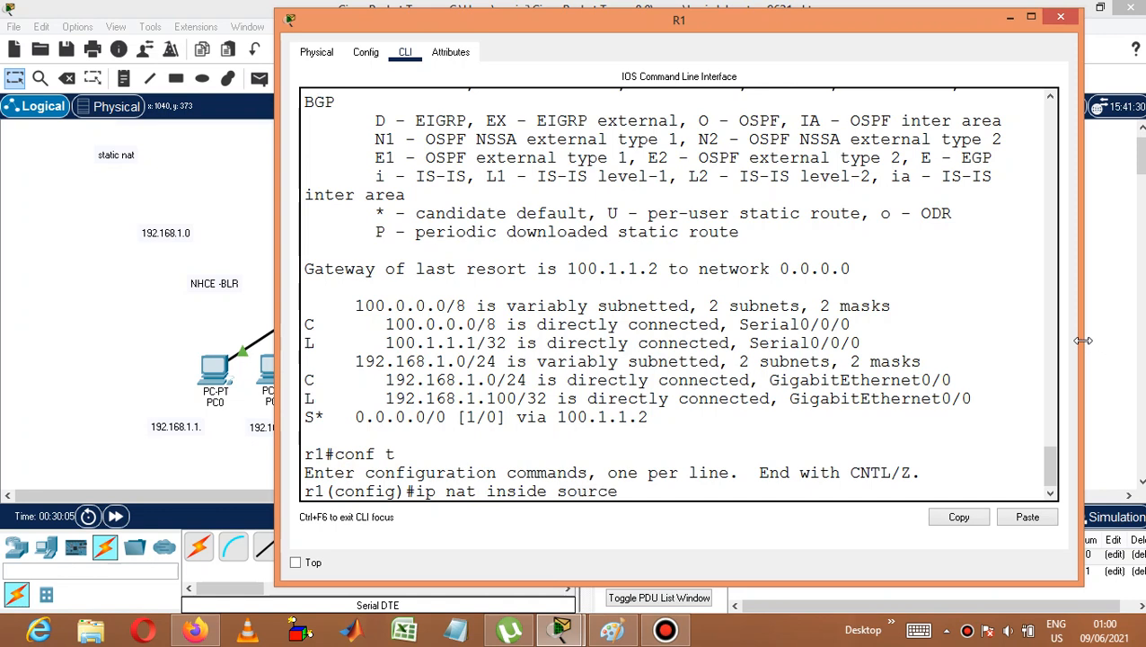
type(" static 192.168.1.1")
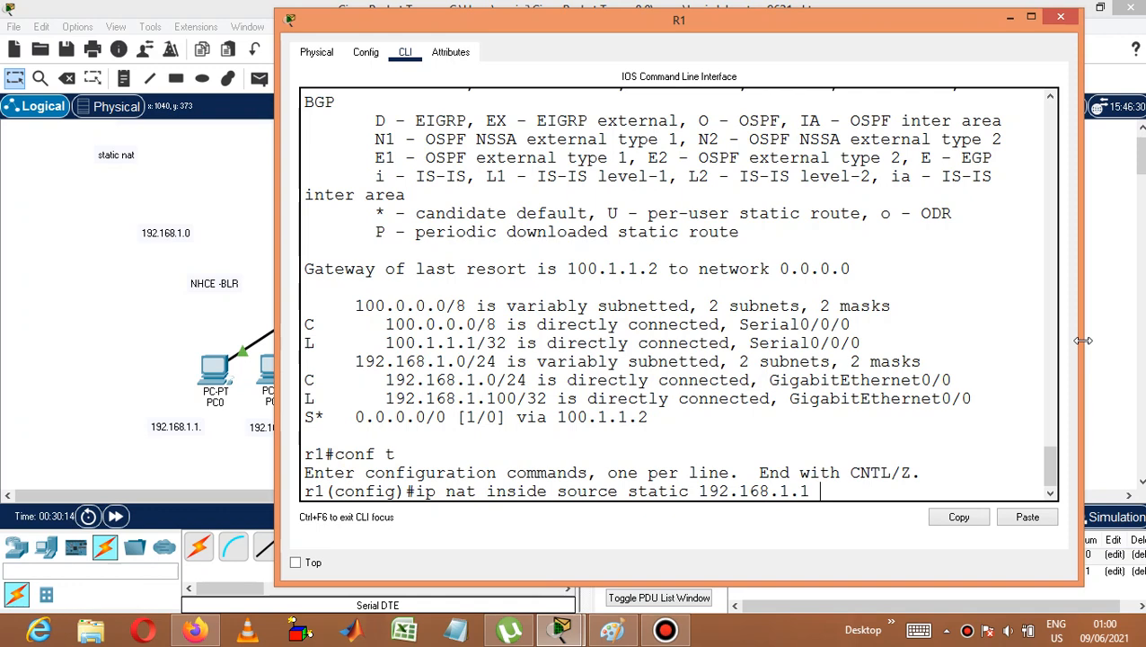
type(" 50.1.1.1")
key("Return")
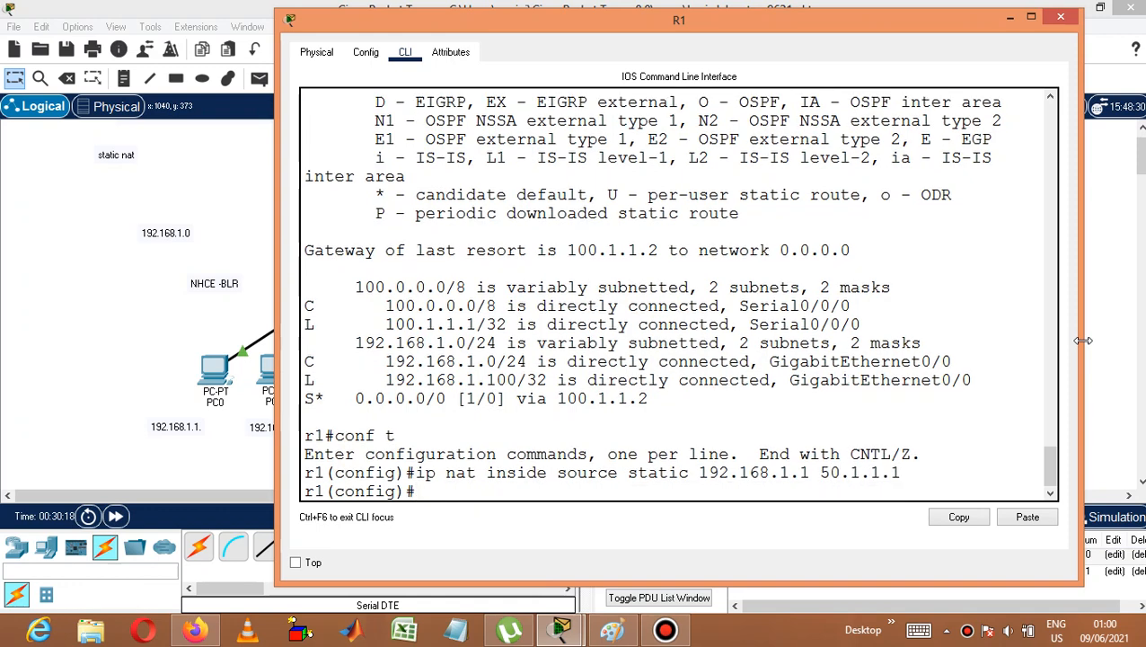
Configure a static NAT entry translating inside source 192.168.1.2 to 50.1.1.2.
type("ip nat inside")
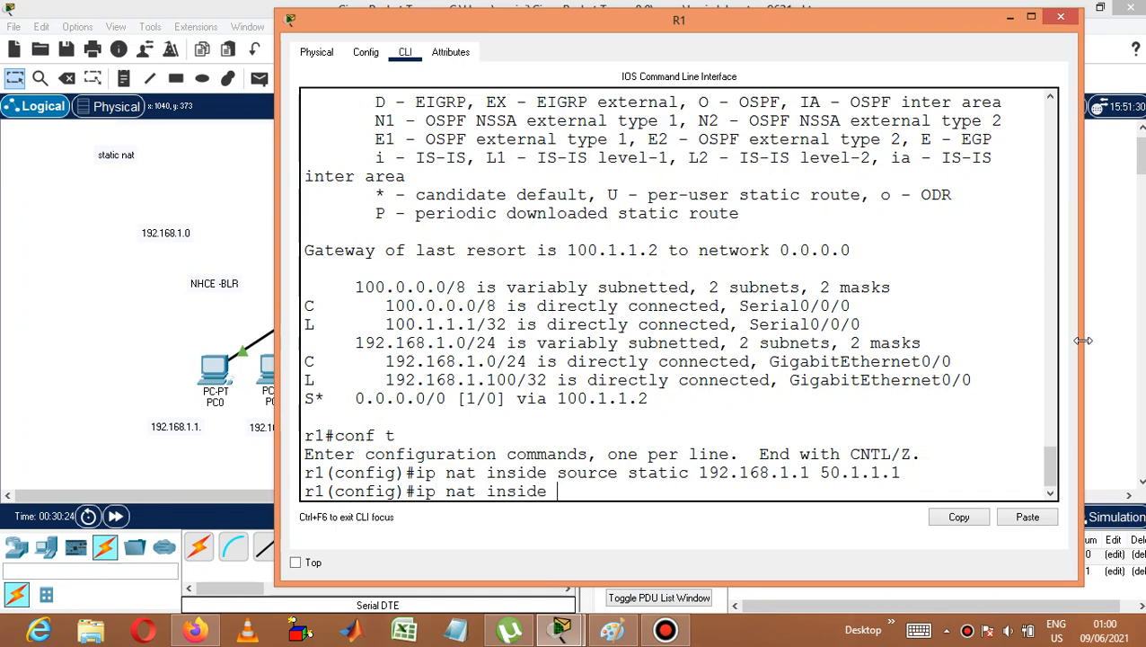
type(" source static 192")
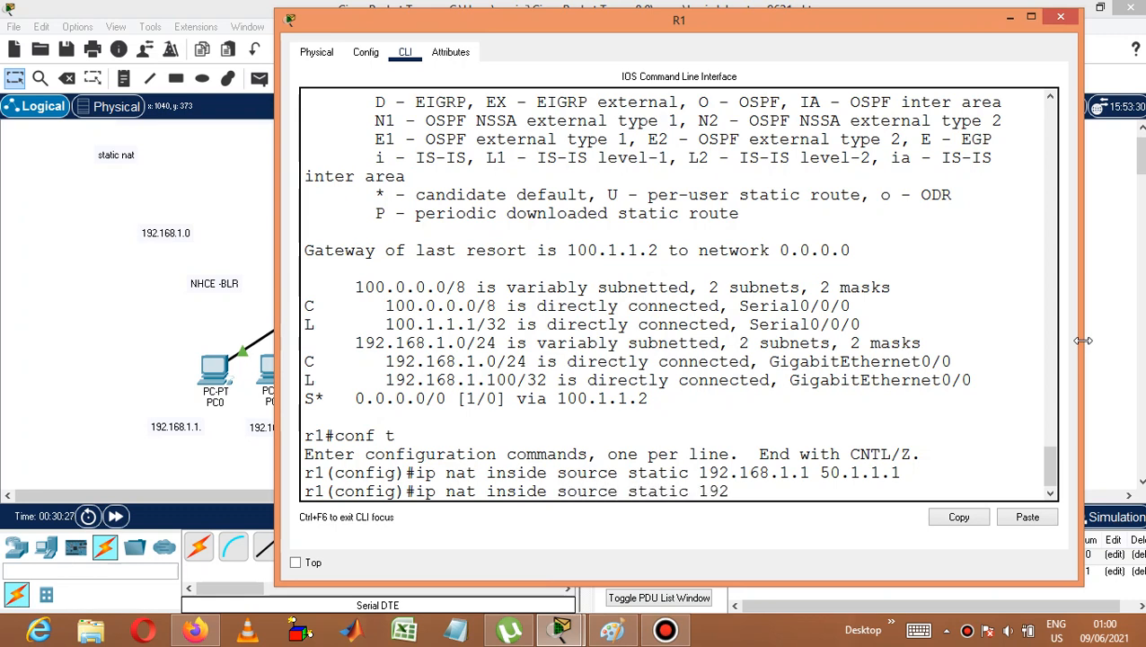
type(".168.1.2 50.1.1.2")
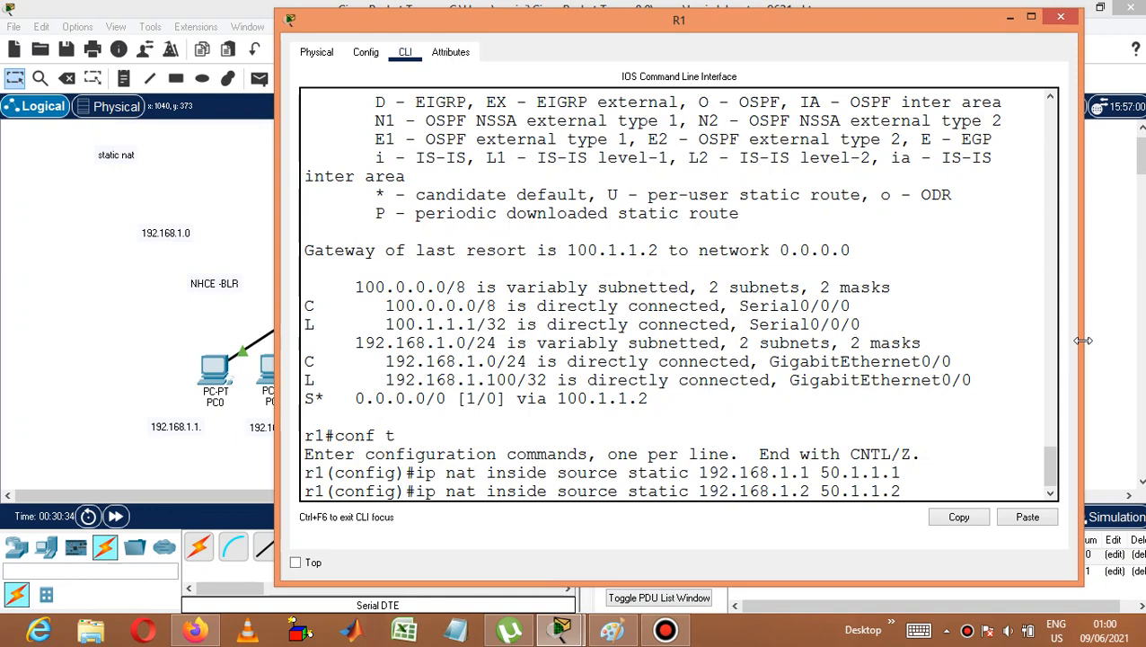
key("Return")
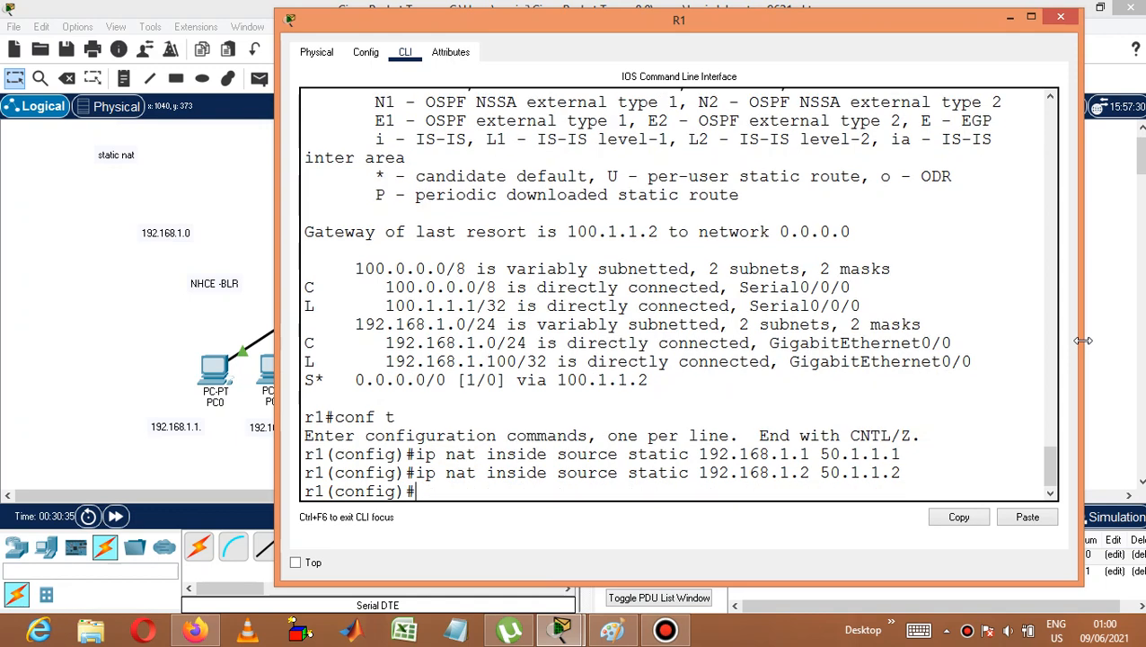
Configure a static NAT entry translating inside source 192.168.1.3 to 50.1.1.3.
type("ip nat inside")
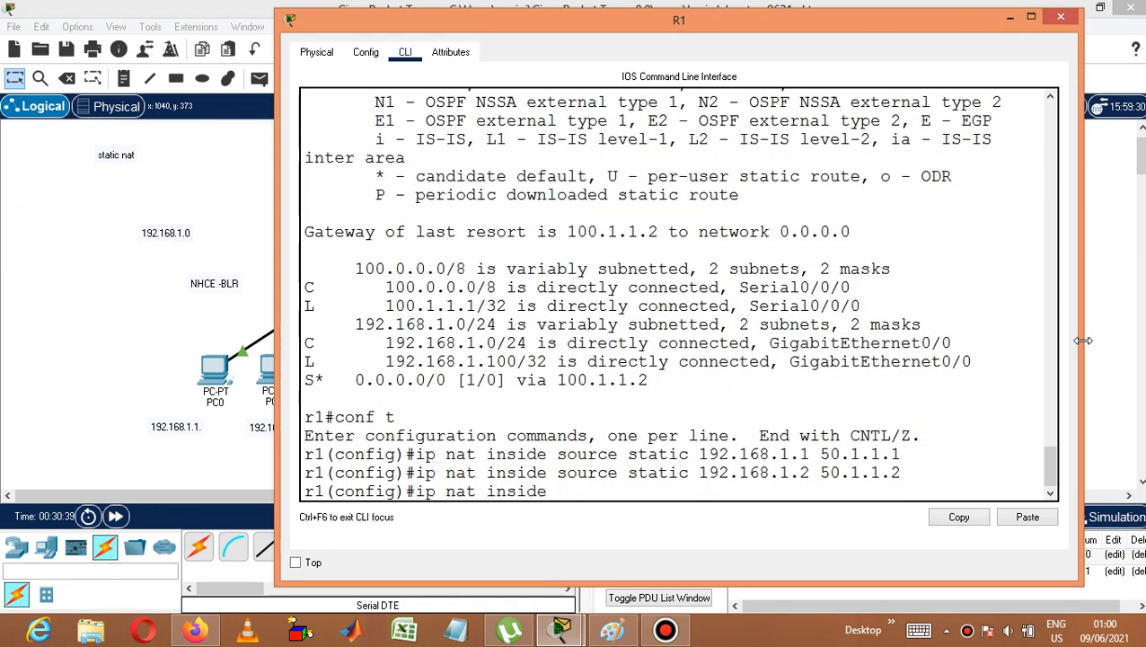
type(" source static 19")
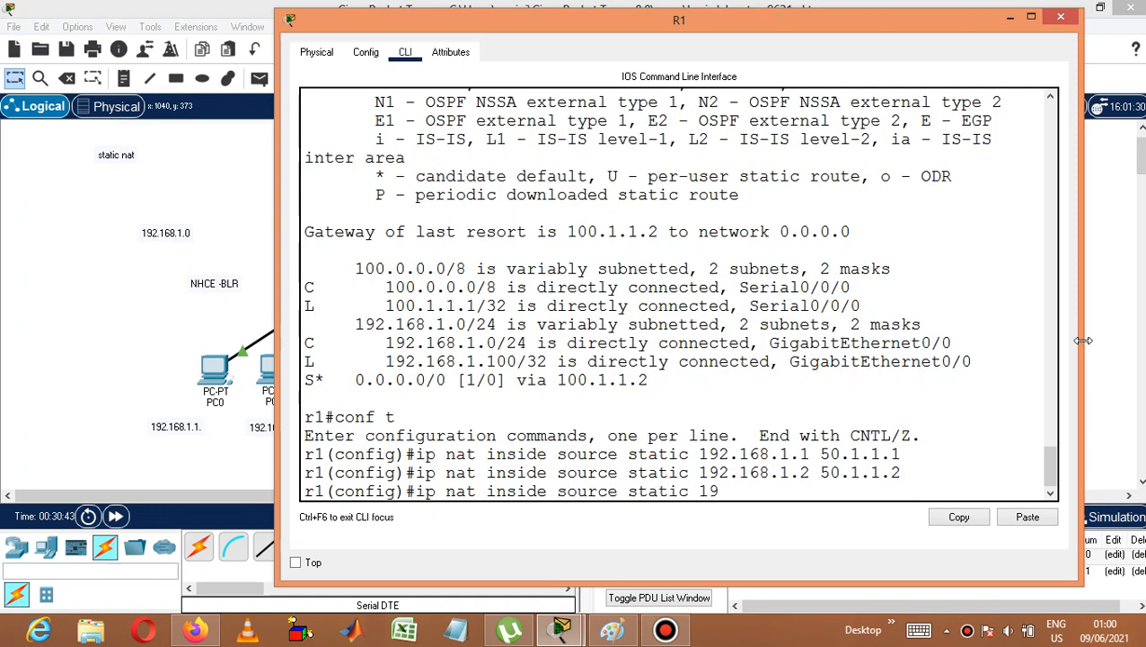
type("2.168.1.3 50.1.1.")
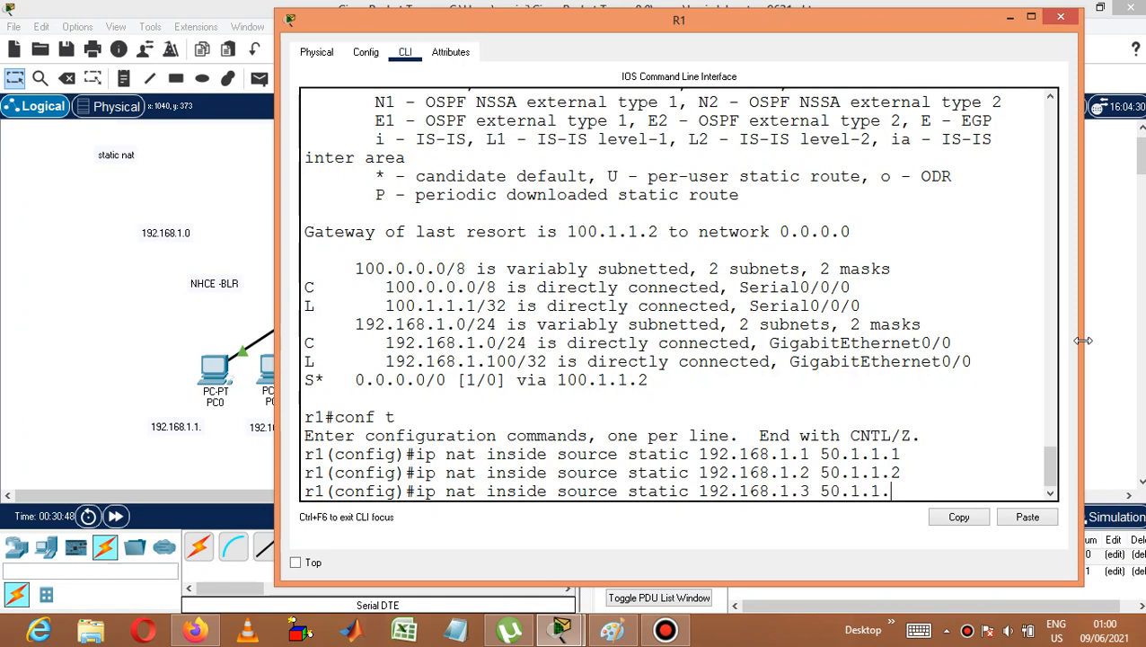
type("3")
key("Return")
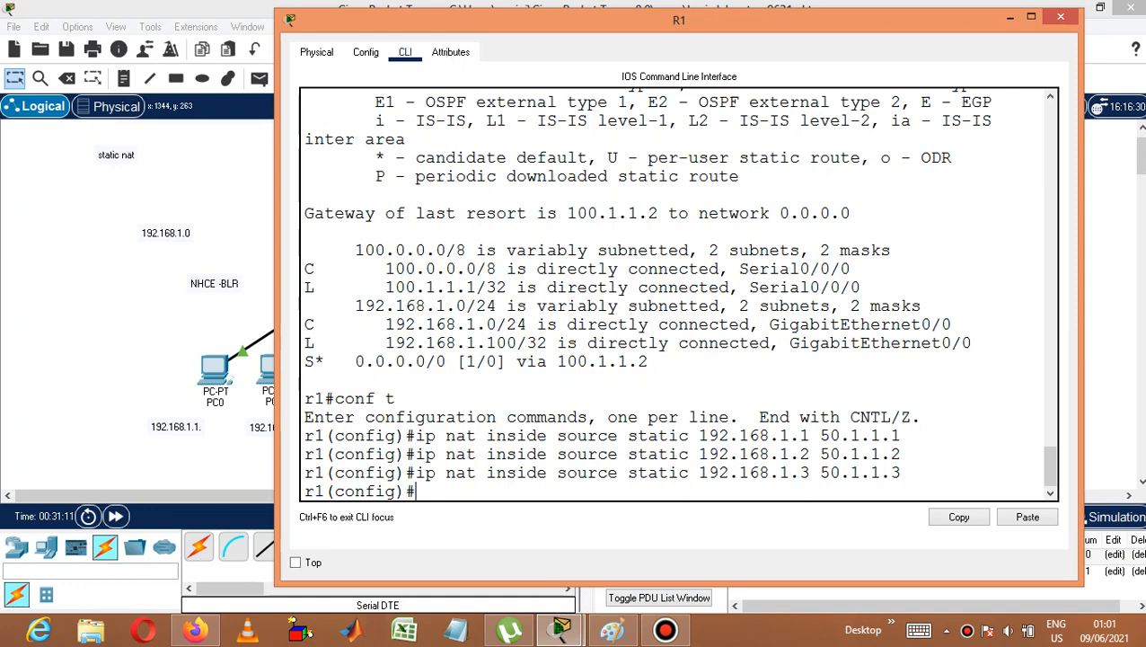
Identify R1's LAN-facing interface, then mark GigabitEthernet 0/0 as the NAT inside interface.
left_click(1114, 307)
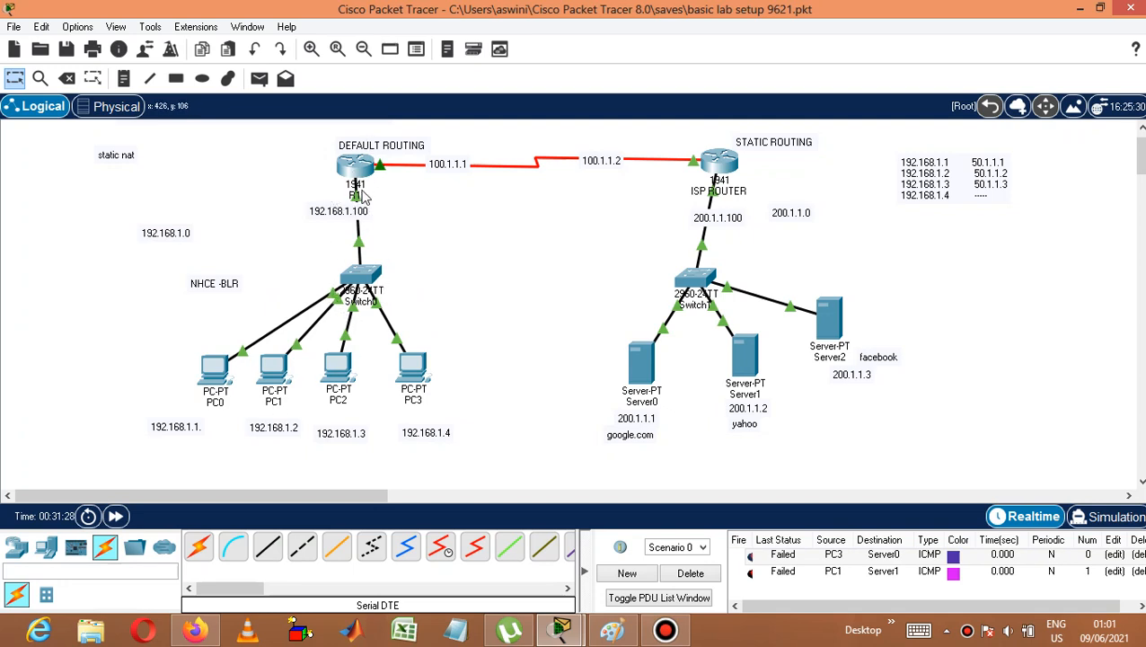
mouse_move(357, 201)
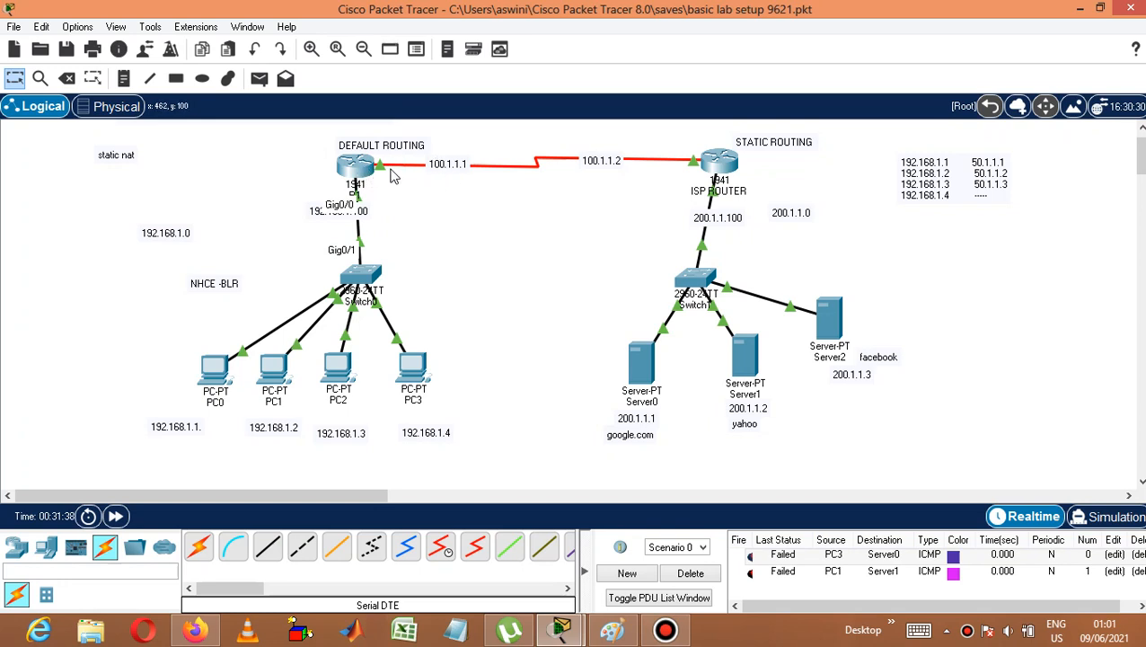
mouse_move(387, 171)
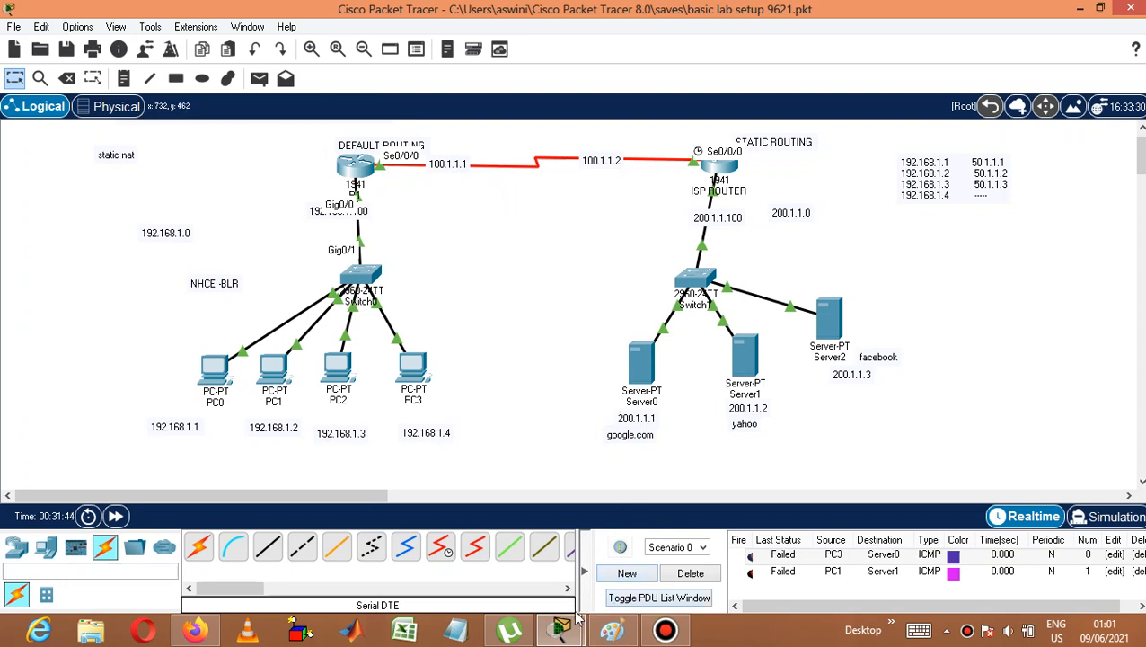
mouse_move(572, 618)
left_click(614, 572)
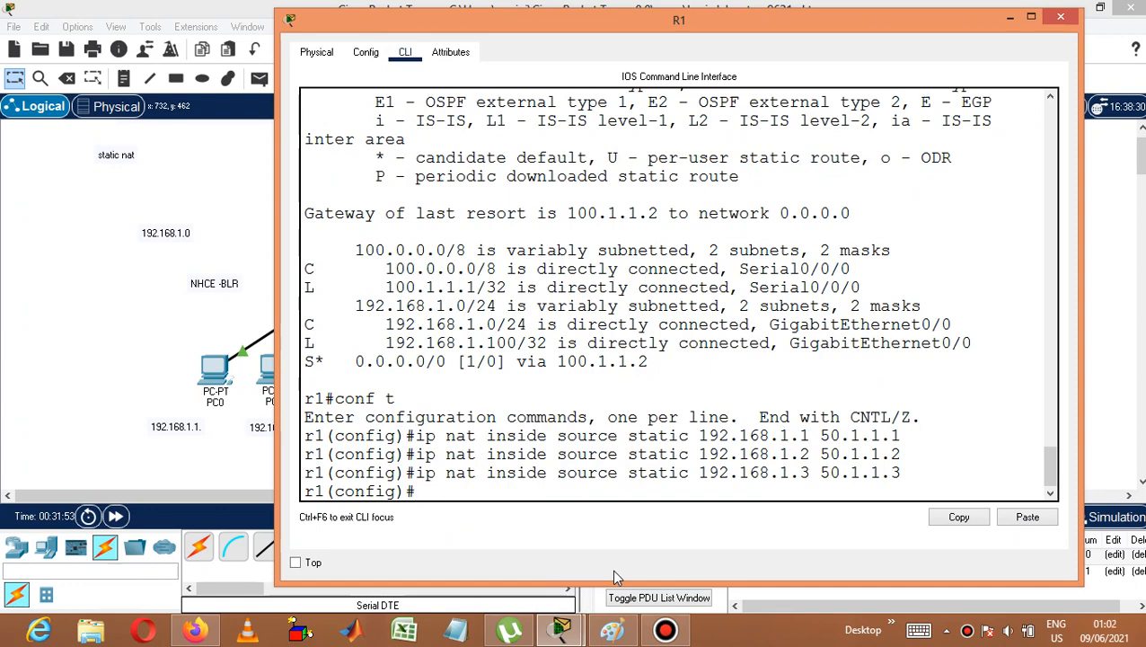
type("int")
key("Tab")
type("gig")
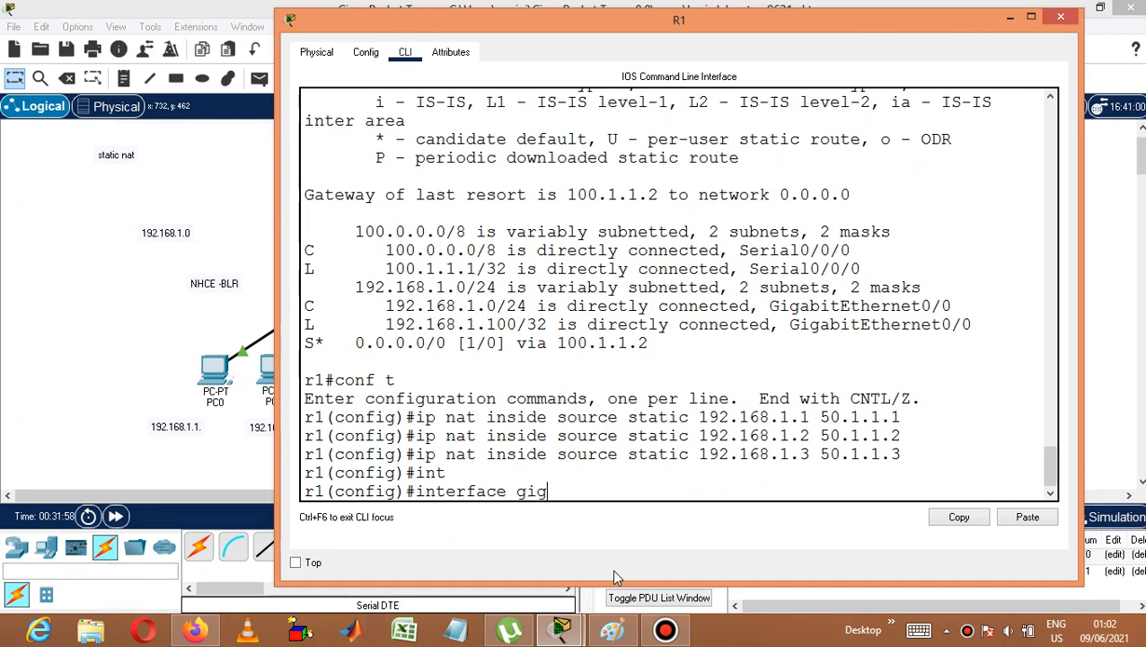
key("Tab")
type("0/0")
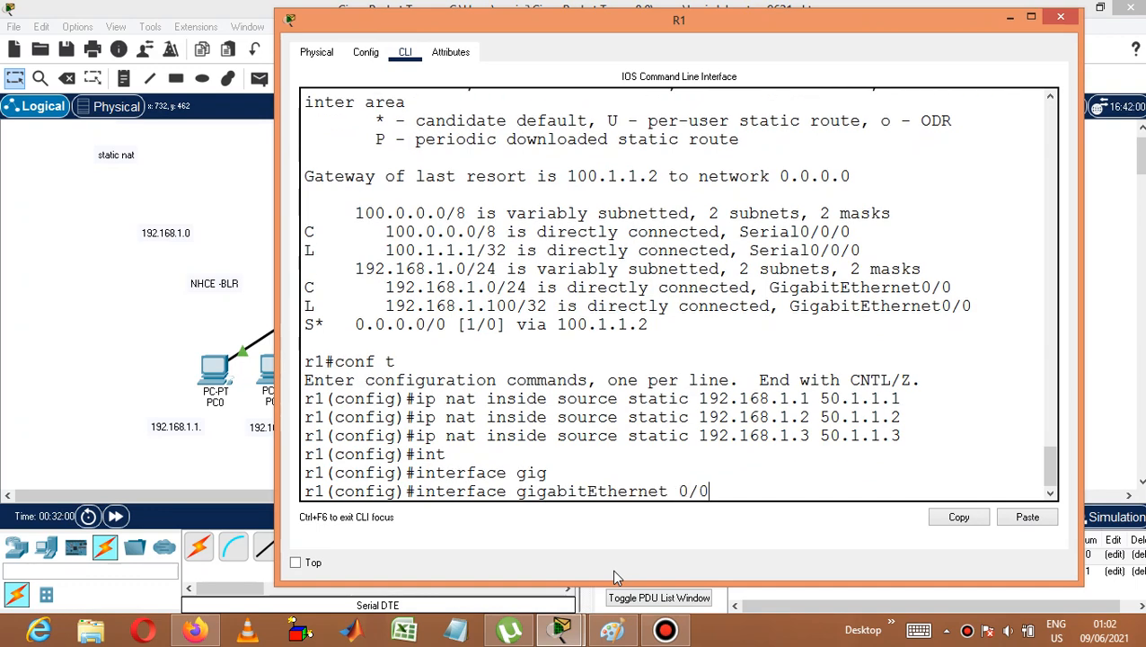
key("Return")
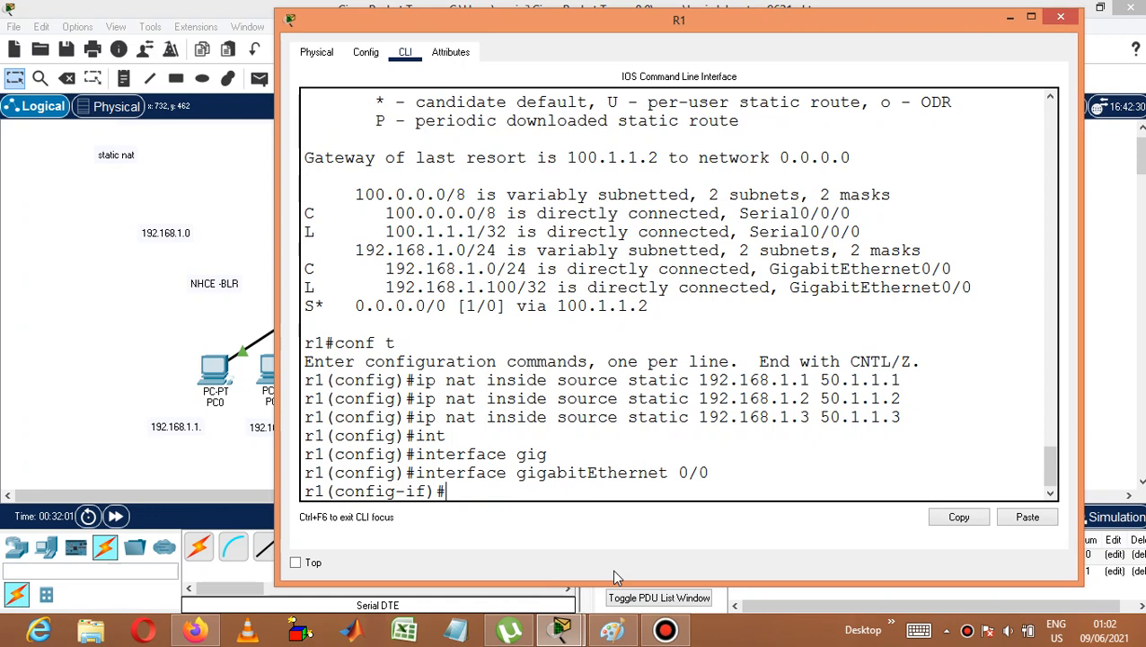
type("ip nat in")
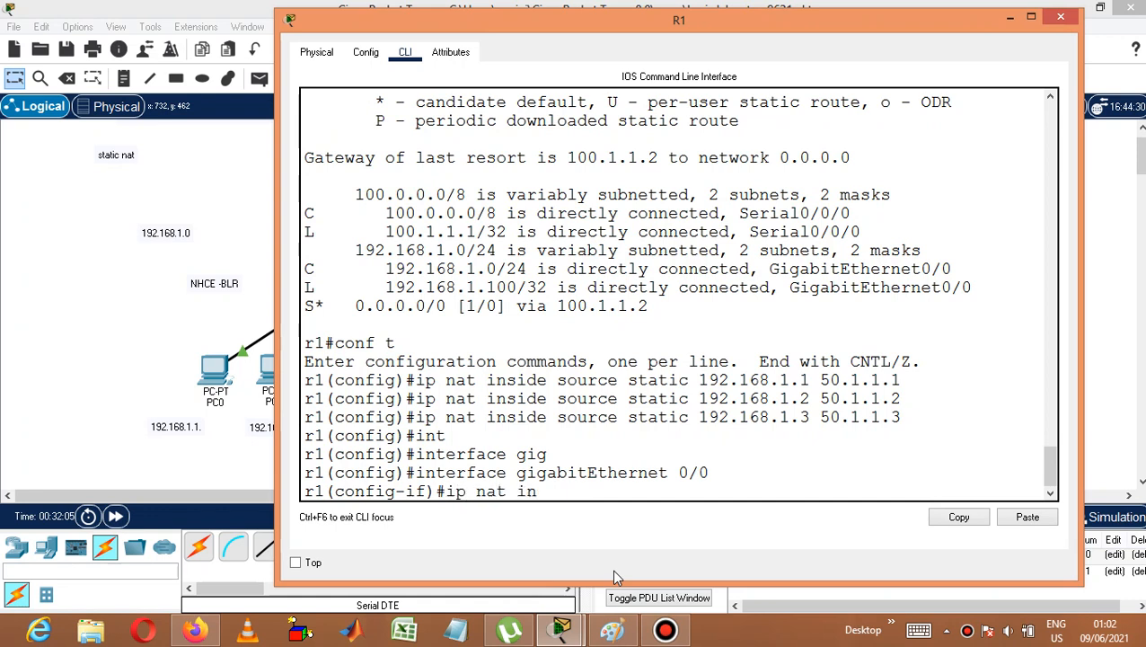
type("side")
key("Return")
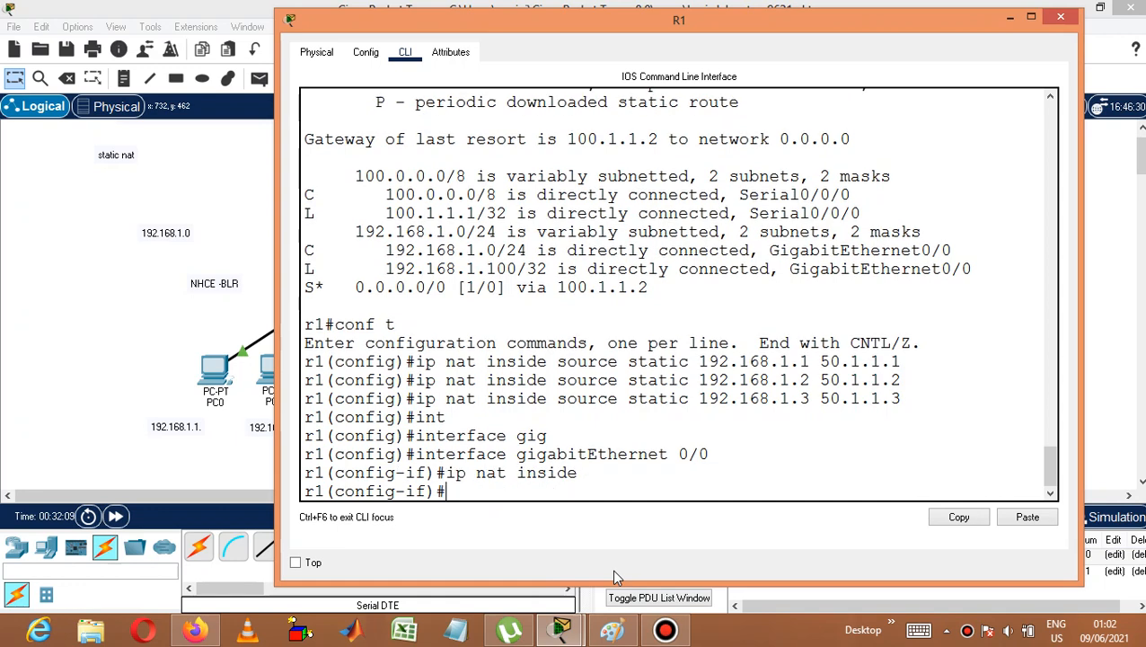
Mark Serial 0/0/0 as the NAT outside interface on R1 and exit configuration mode.
type("inter")
key("Tab")
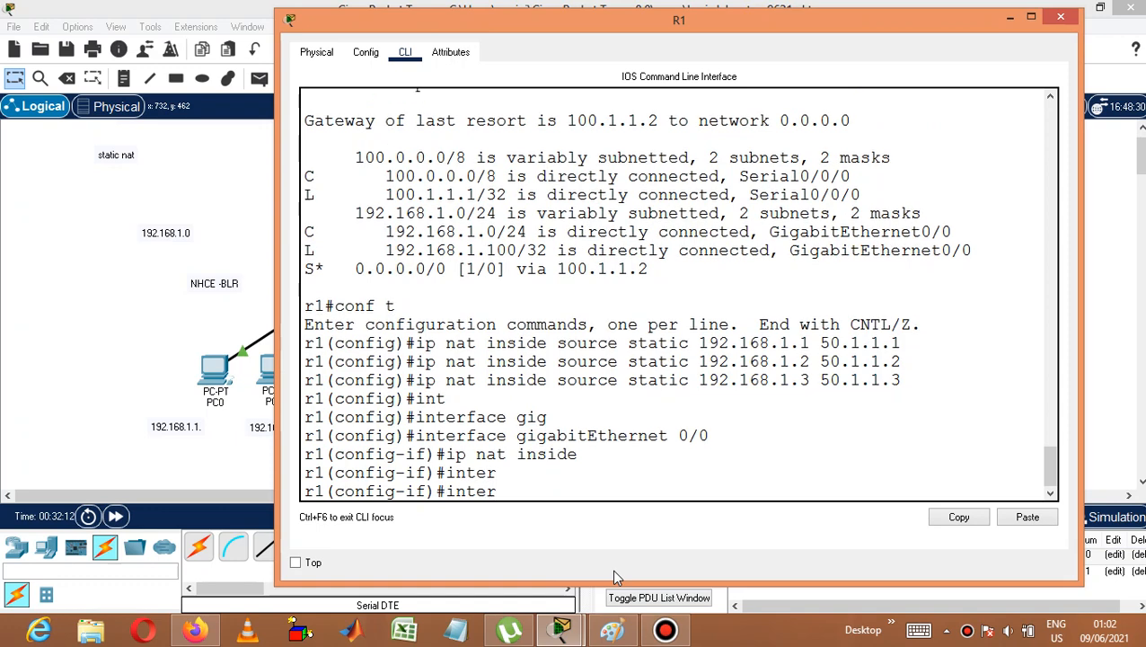
type("face serial 0")
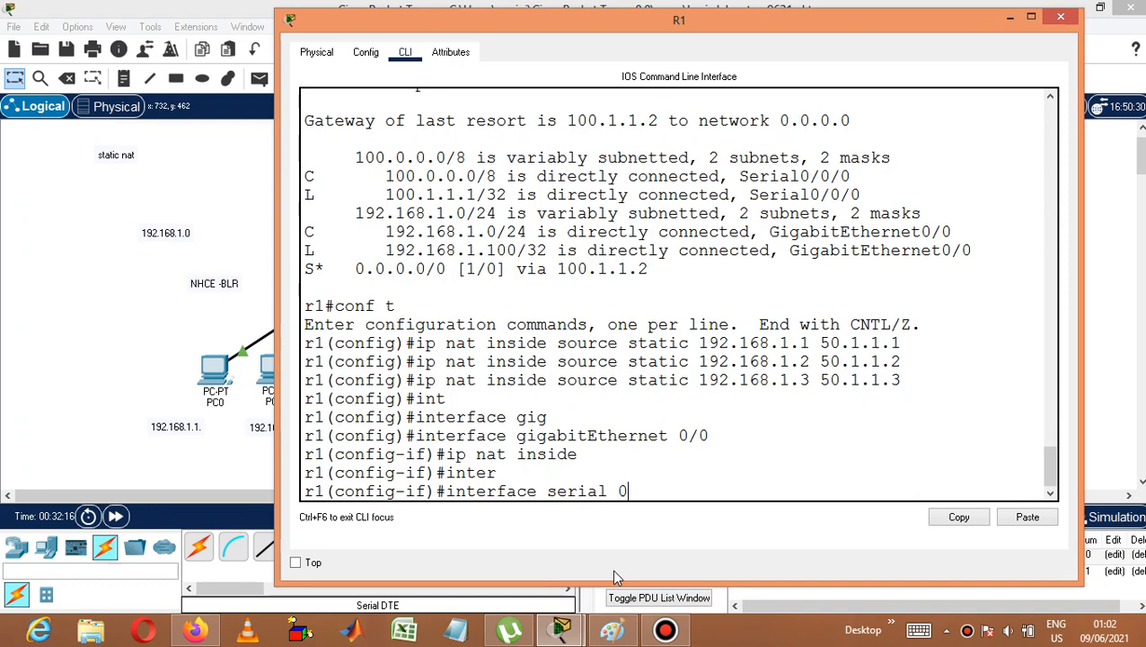
type("/0/0")
key("Return")
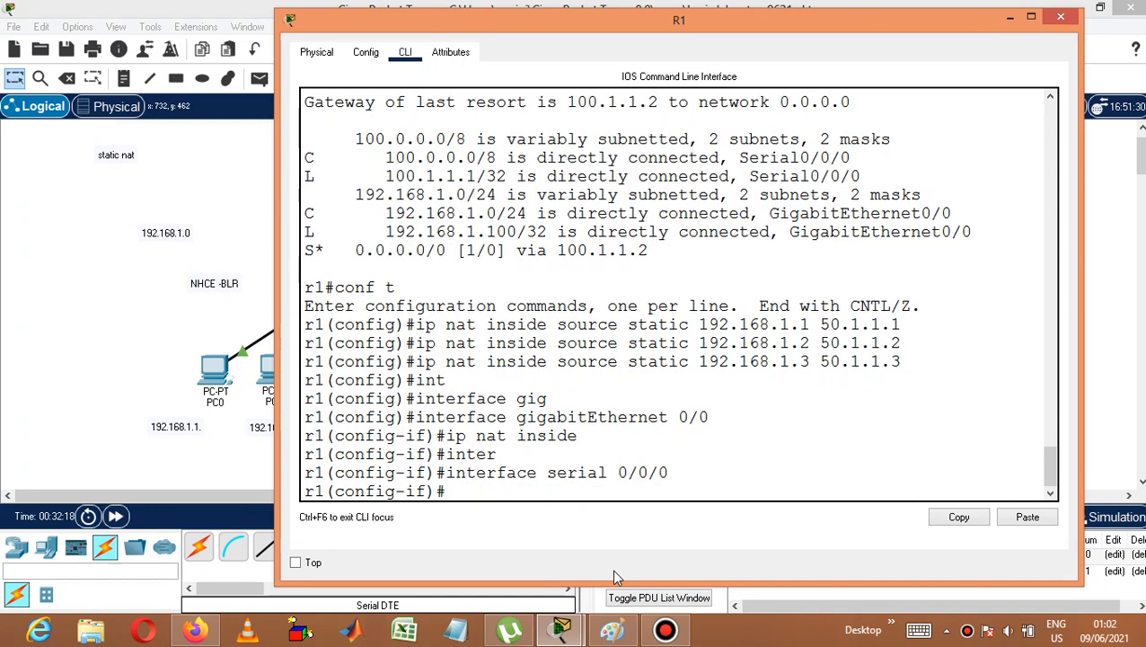
type("ip nat ou")
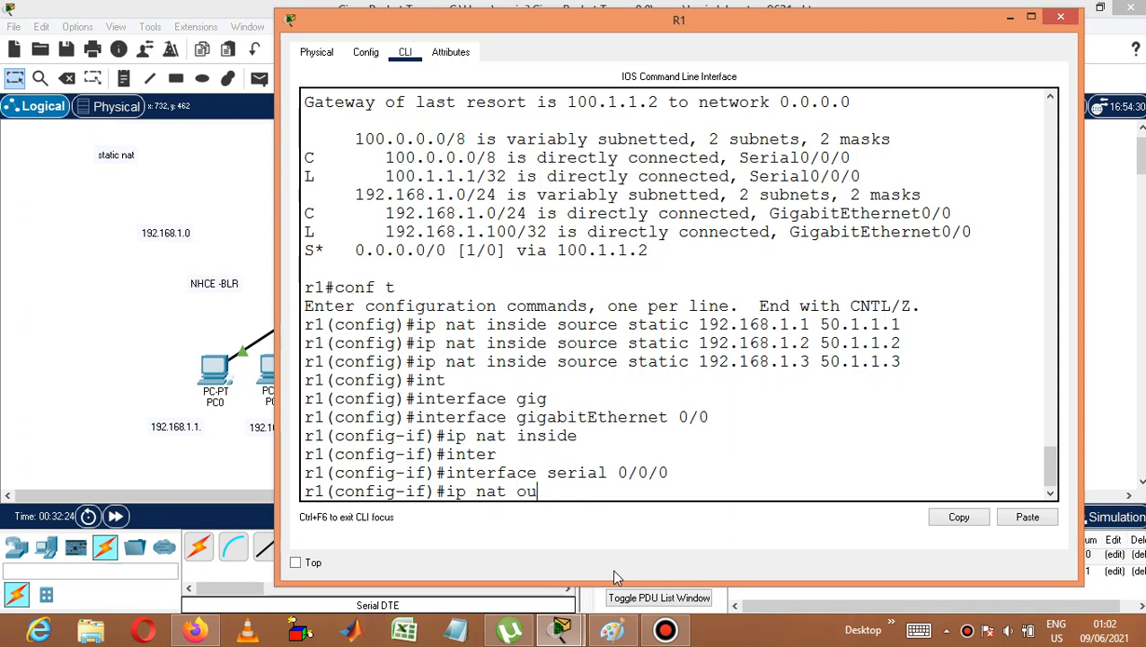
type("tside")
key("Return")
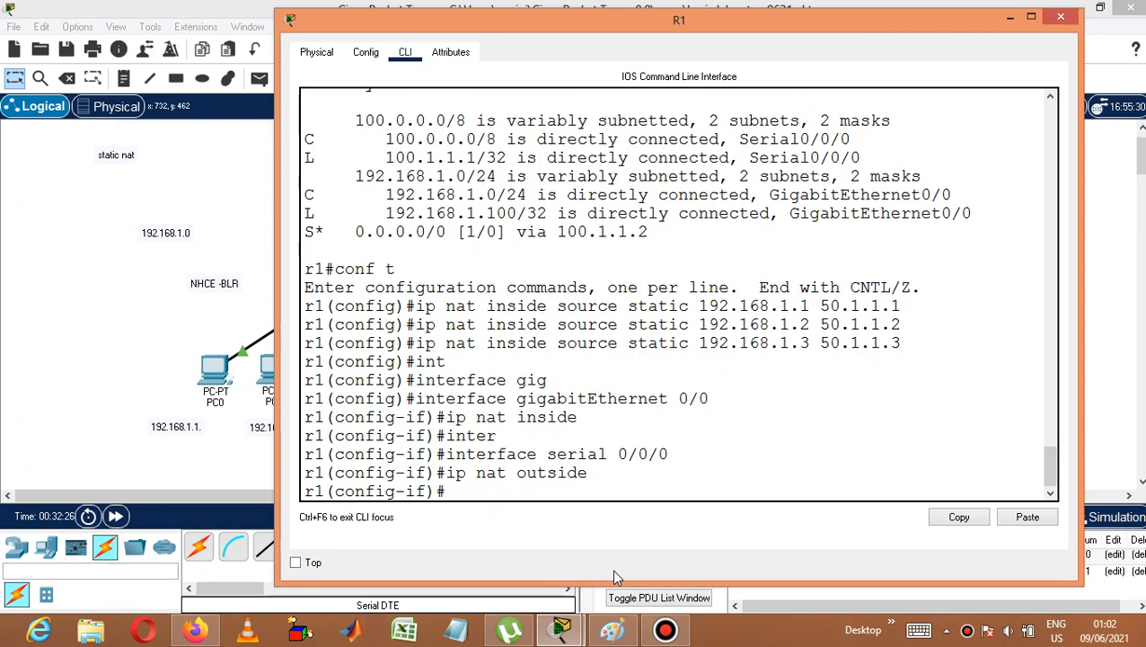
type("end")
key("Return")
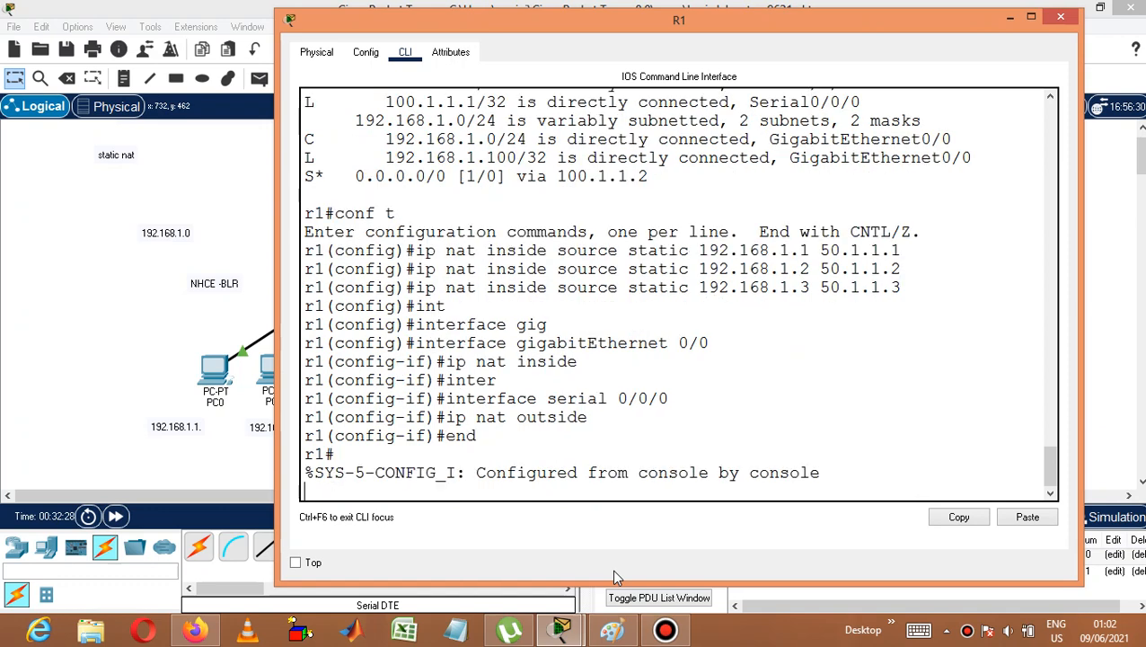
key("Return")
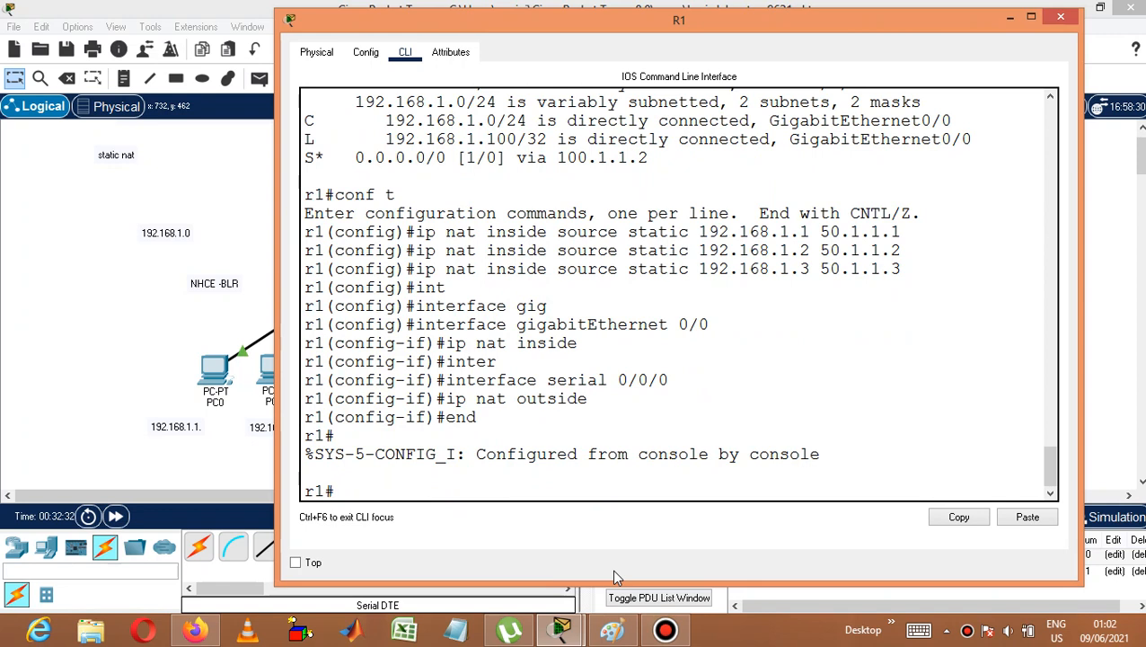
Display R1's NAT translation table and examine the inside global and inside local entries.
type("sh ip nat tra")
key("Tab")
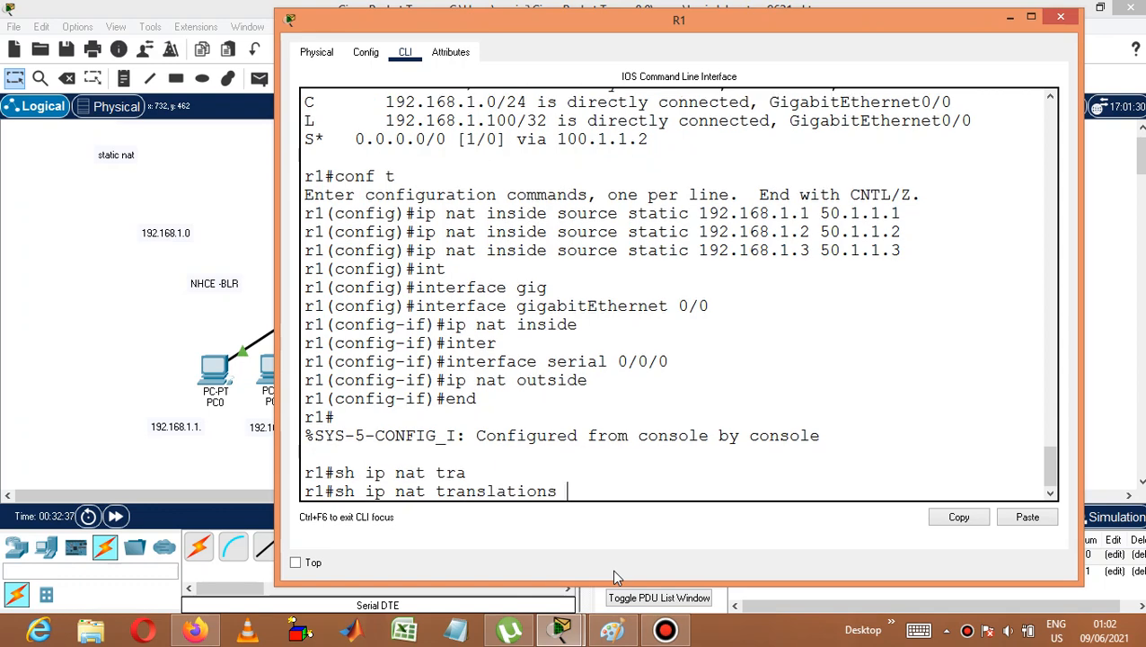
key("Return")
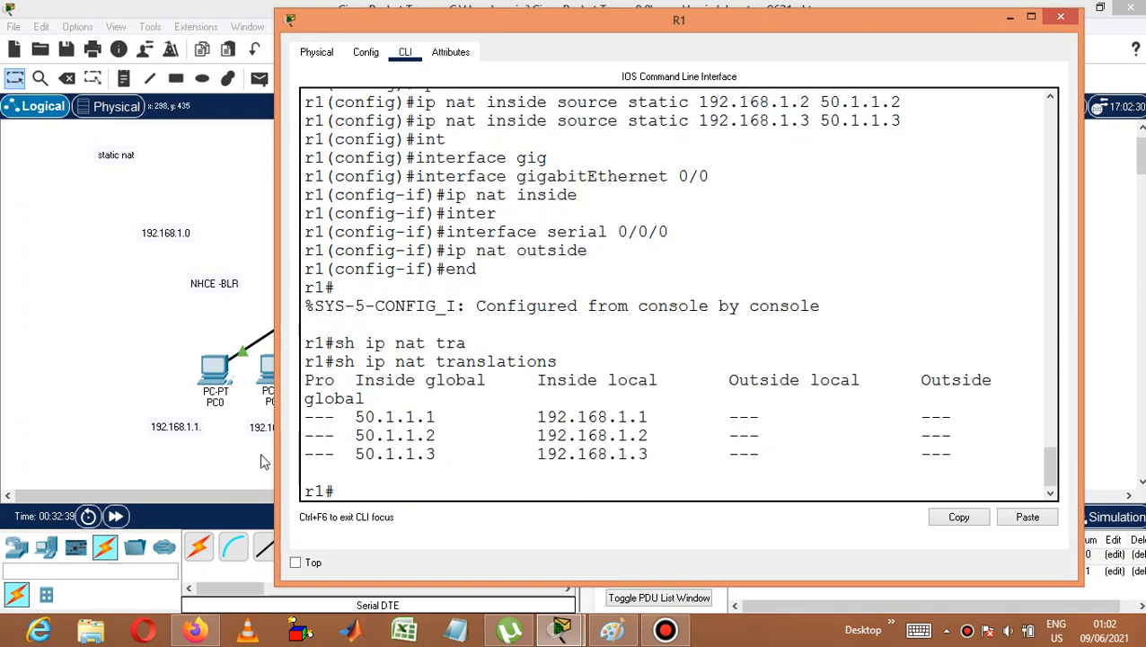
left_click_drag(275, 458, 135, 404)
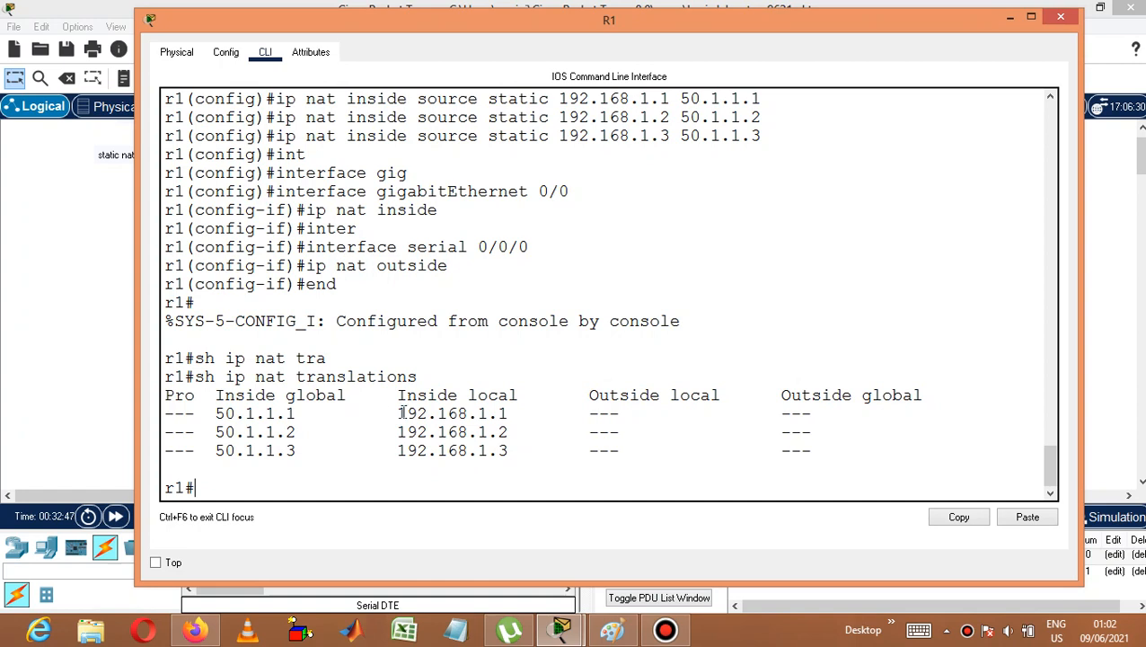
left_click_drag(398, 413, 515, 414)
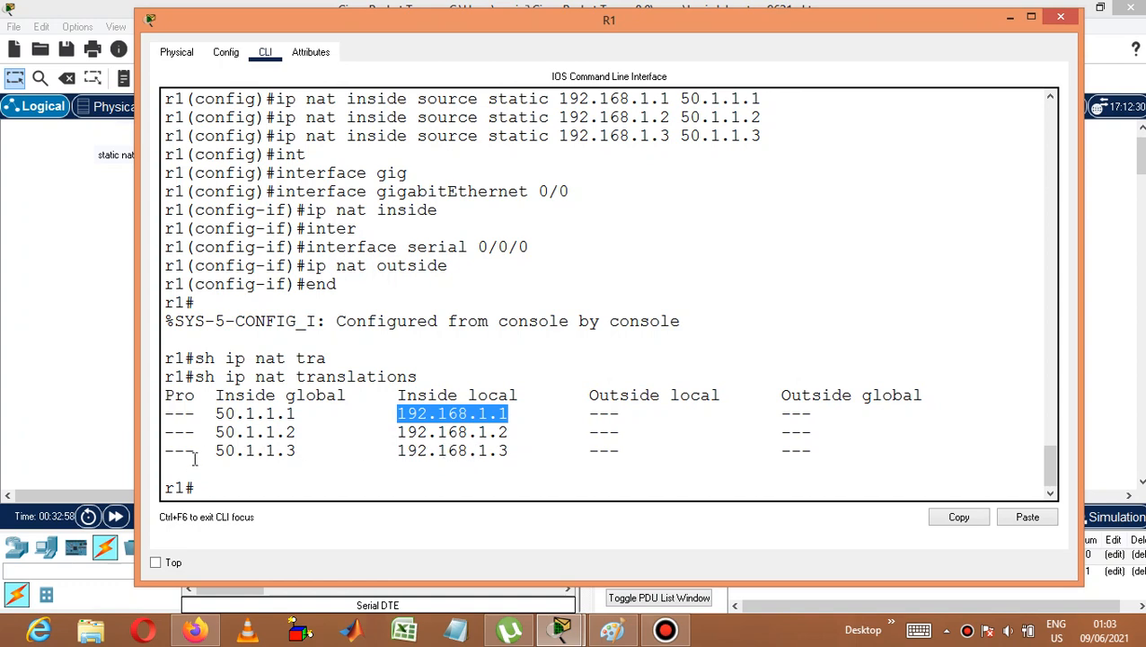
left_click(329, 432)
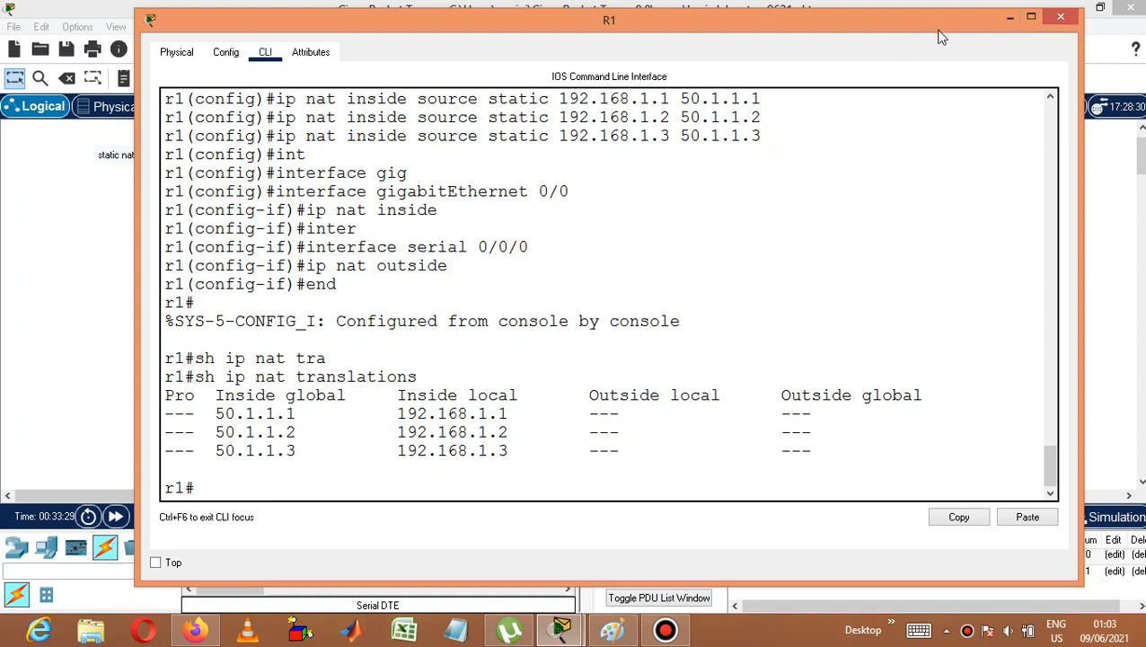
Open PC0's command prompt and ping the server at 200.1.1.1.
left_click(1009, 18)
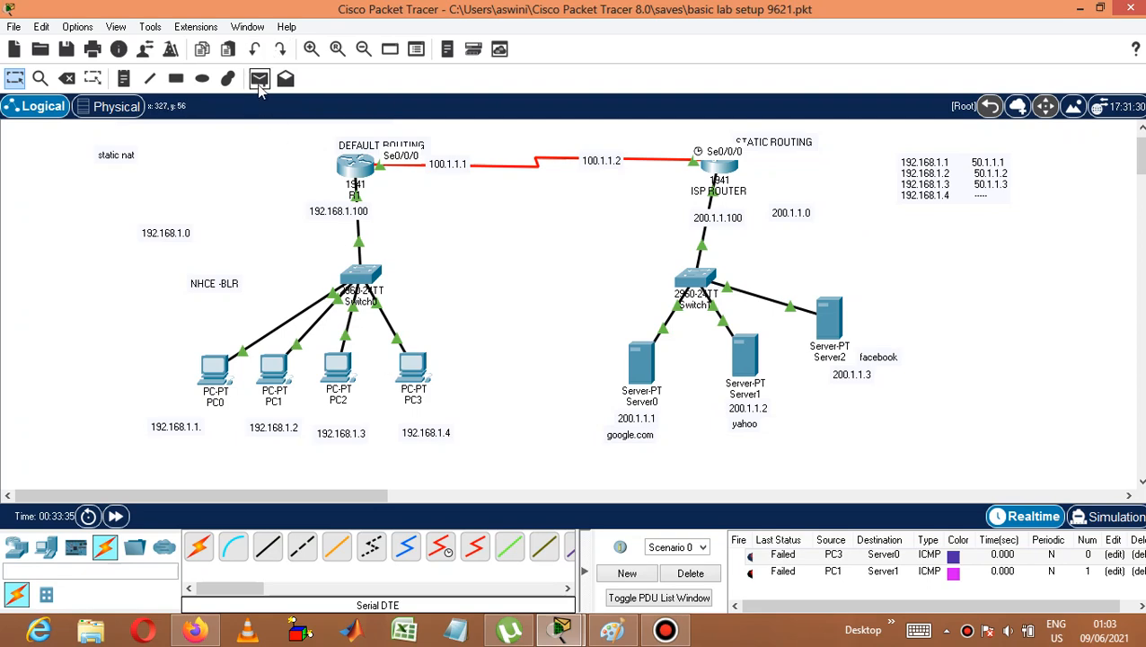
left_click(213, 382)
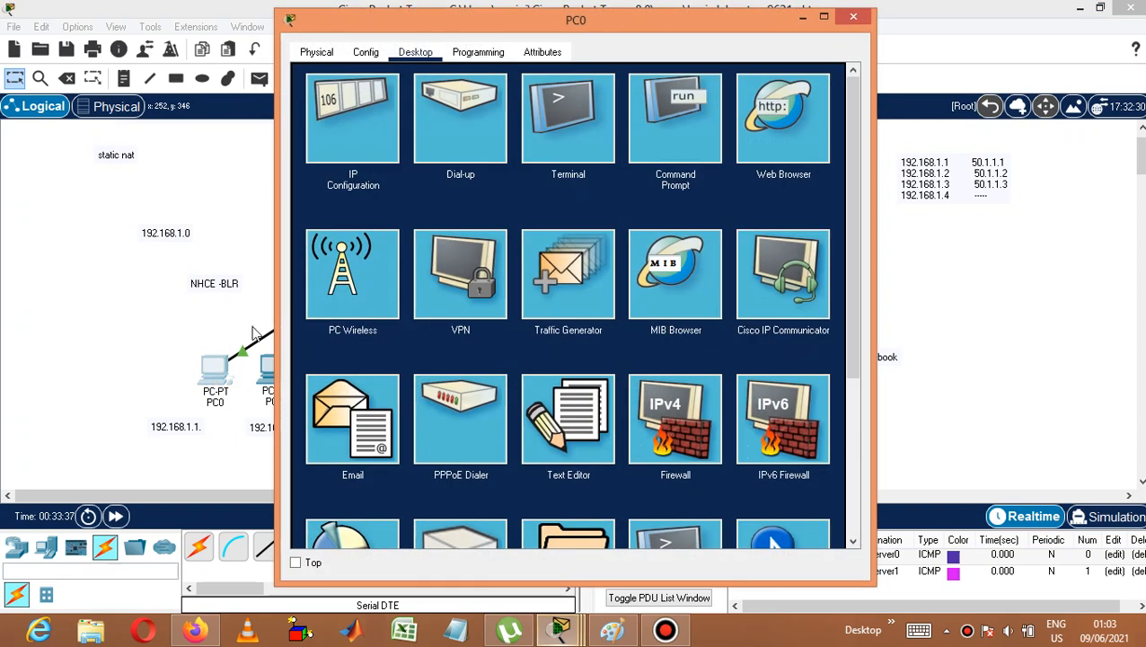
left_click(698, 138)
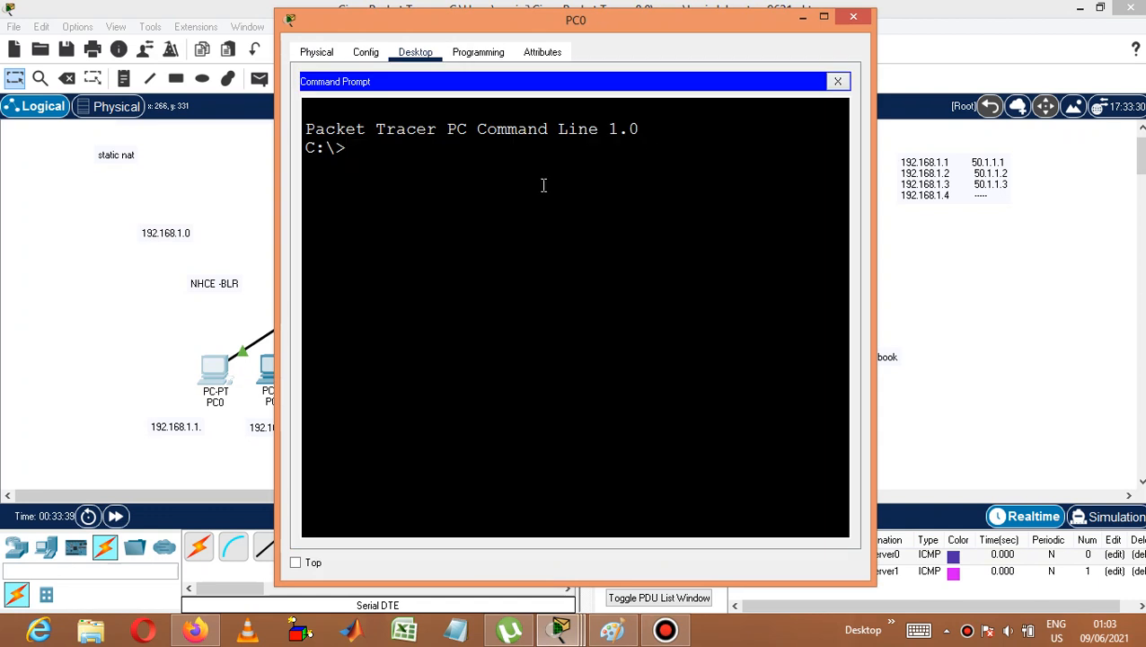
type("ping 200.1.1")
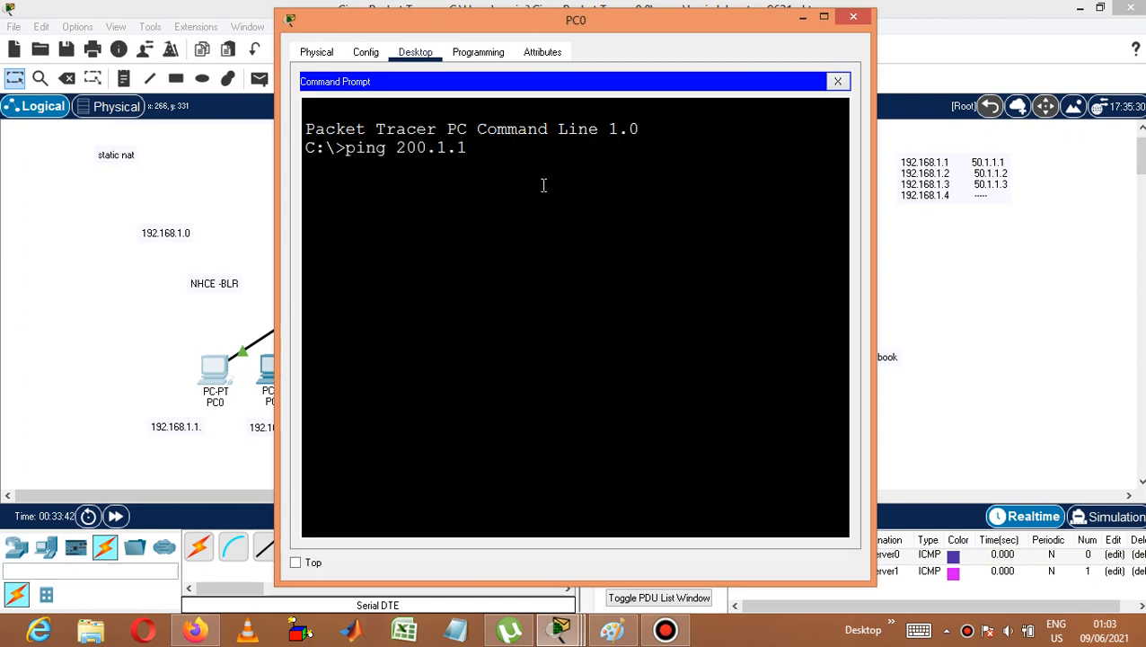
type(".1")
key("Return")
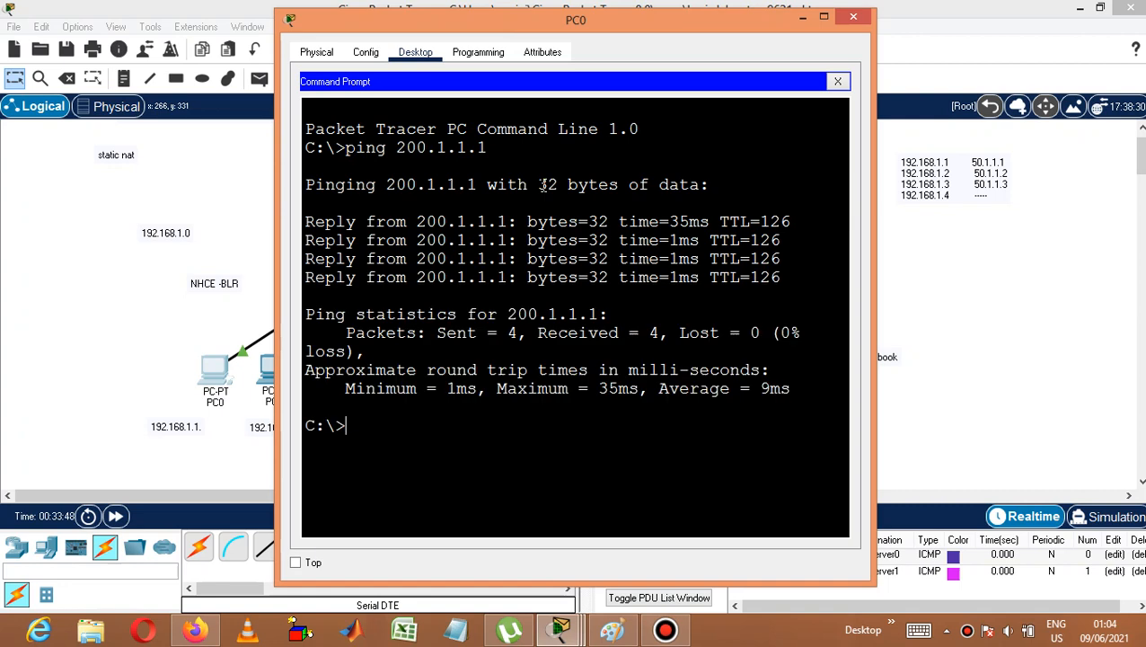
Ping the server at 200.1.1.3 from PC0.
type("ping 200.1.")
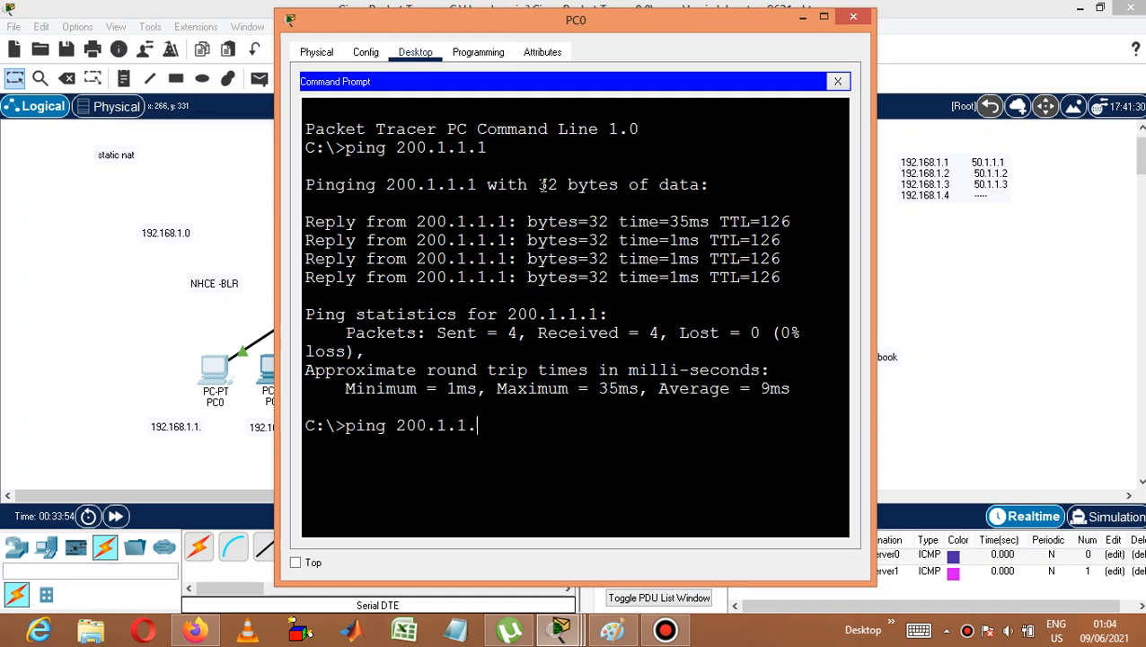
type("1.3")
key("Return")
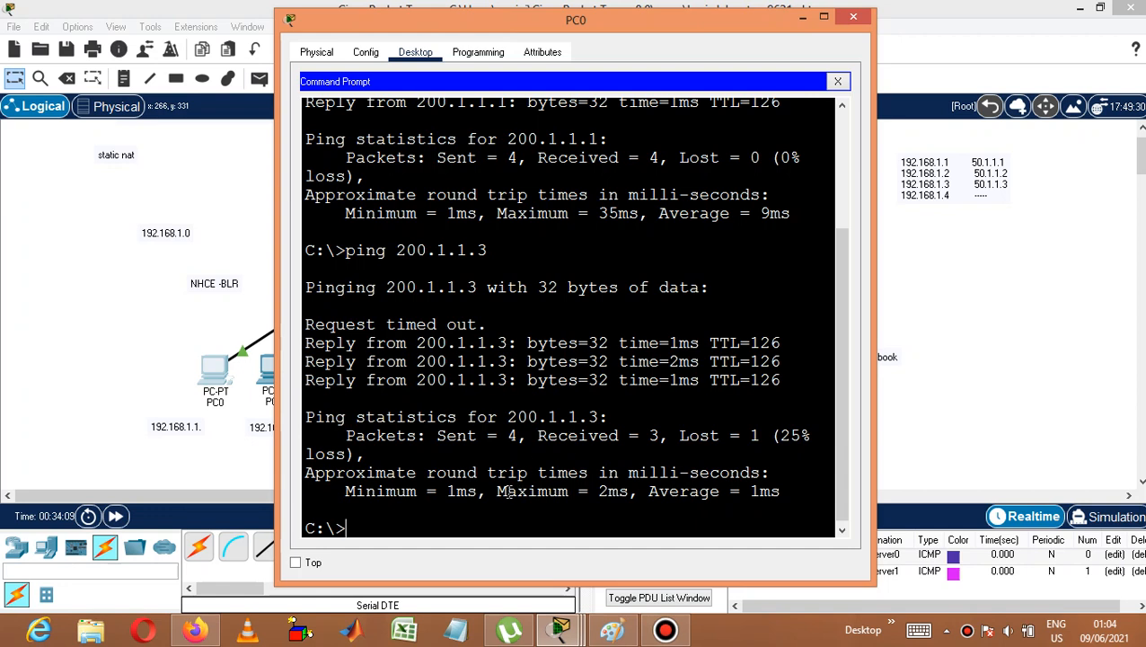
Trace the route from PC0 to 200.1.1.1.
type("tracert 200.1.1")
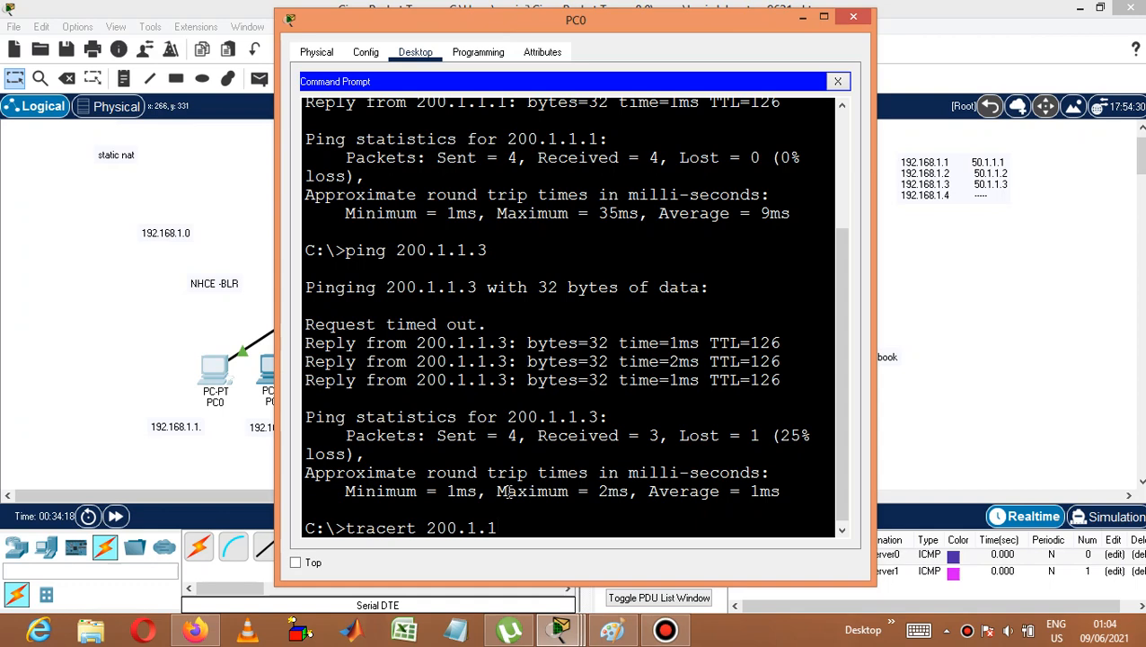
type(".1")
key("Return")
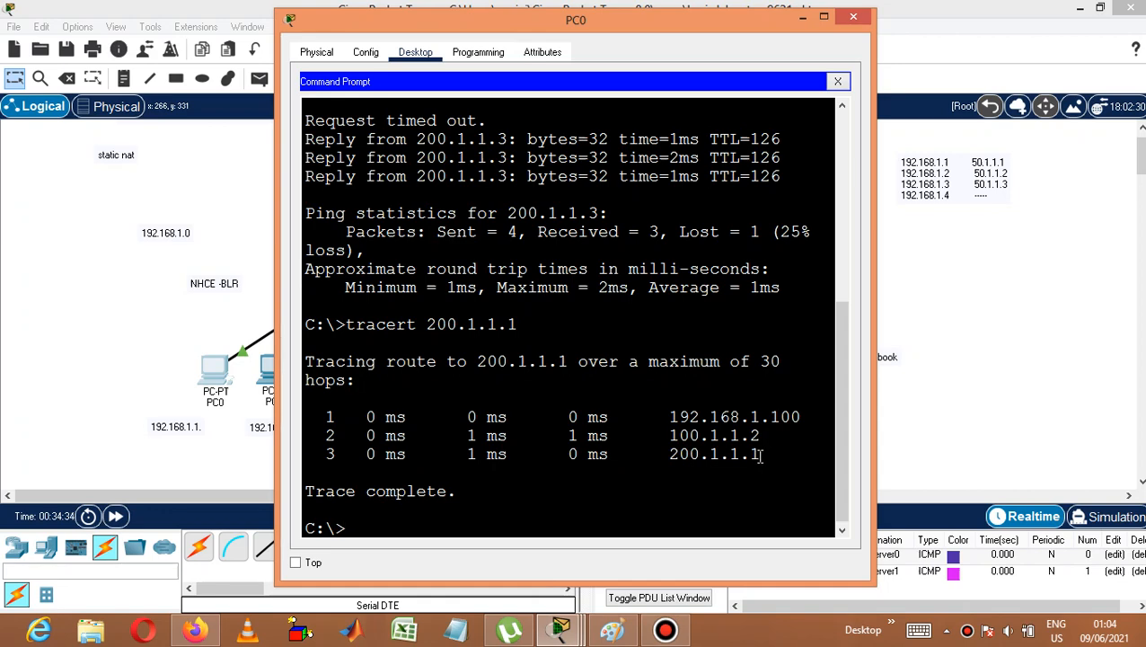
Redisplay R1's NAT translation table and examine the new ICMP translation entries.
left_click(564, 629)
left_click(605, 567)
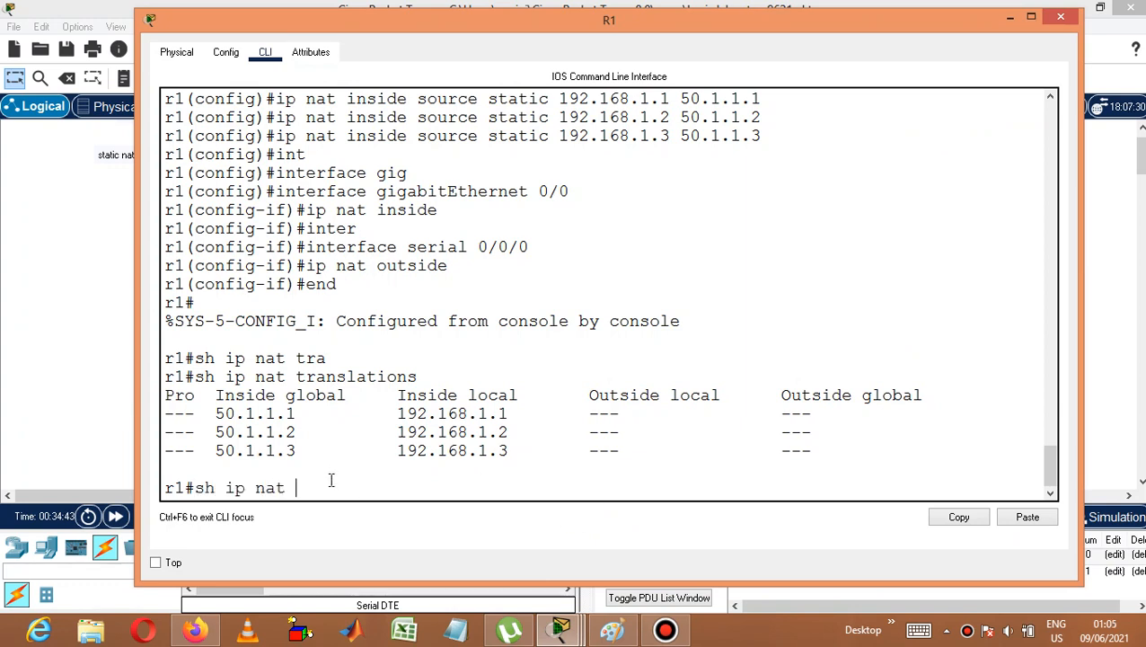
type("tr")
key("Tab")
key("Return")
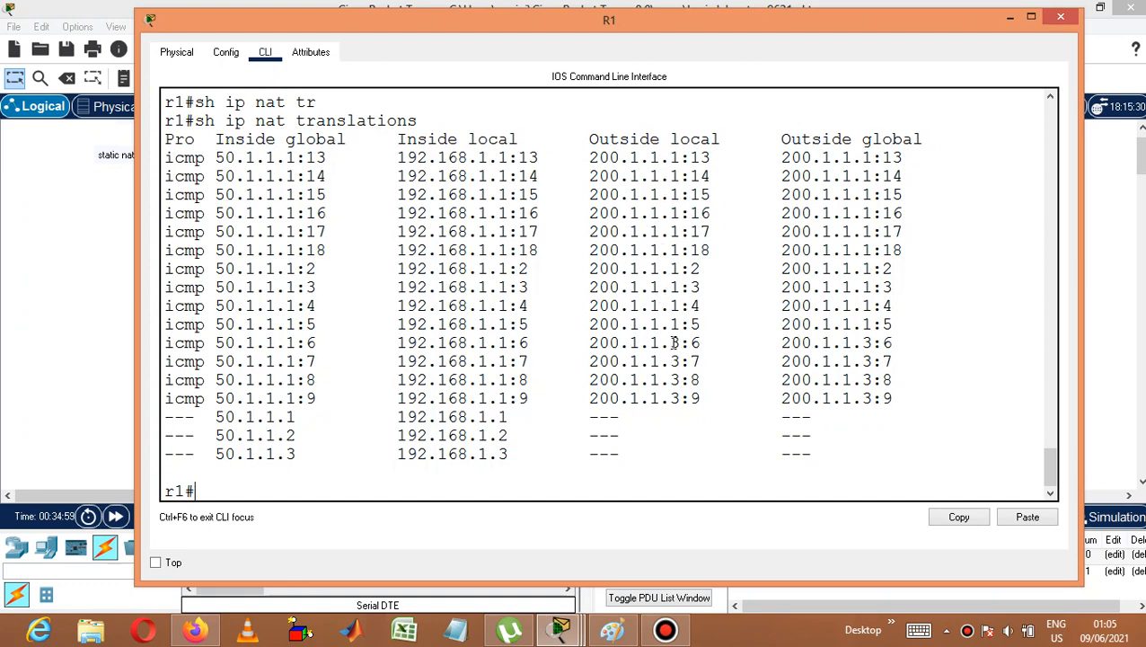
left_click_drag(671, 157, 671, 267)
left_click_drag(700, 305, 580, 161)
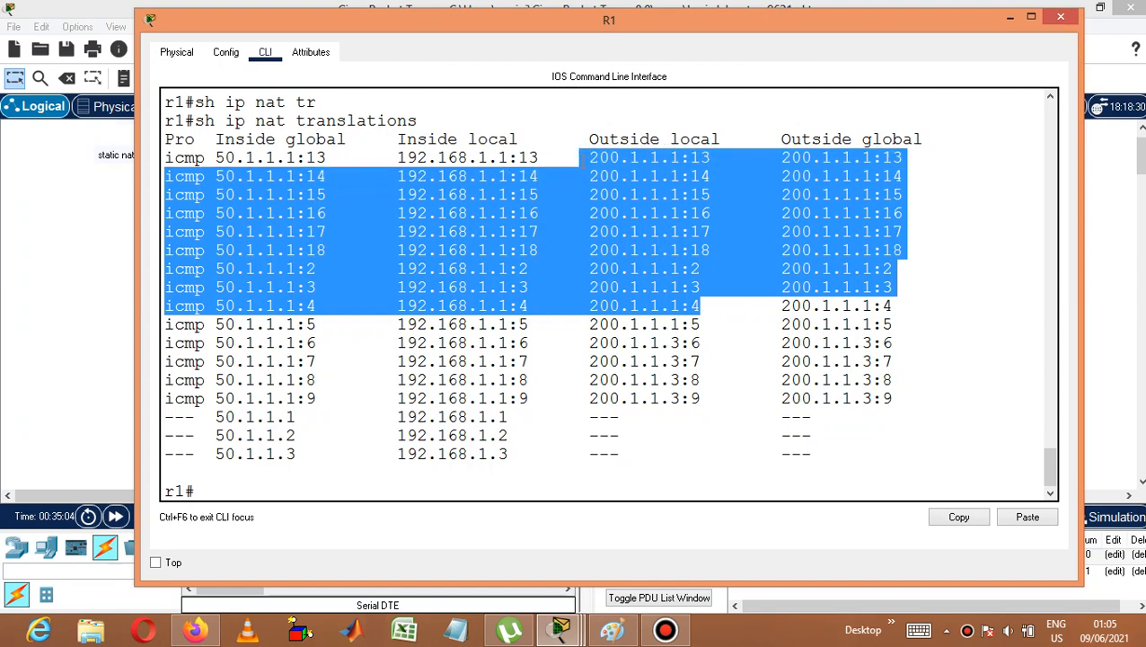
left_click_drag(588, 330, 712, 398)
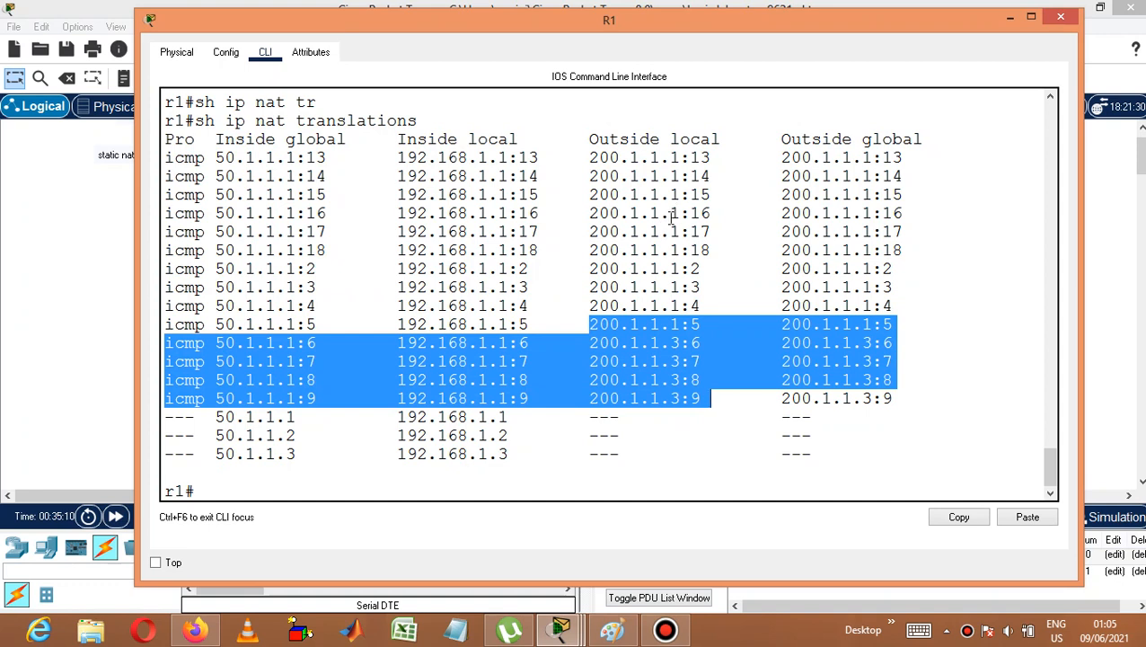
left_click(588, 250)
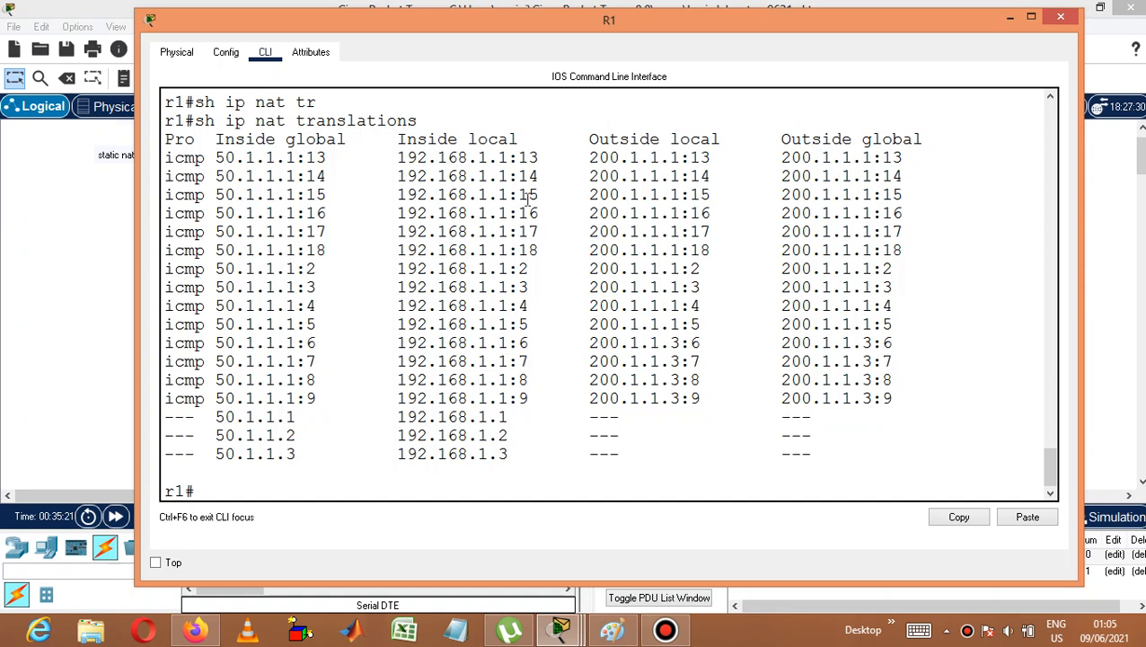
Close the device windows and send a simple PDU from PC3 to Server0.
left_click(1061, 19)
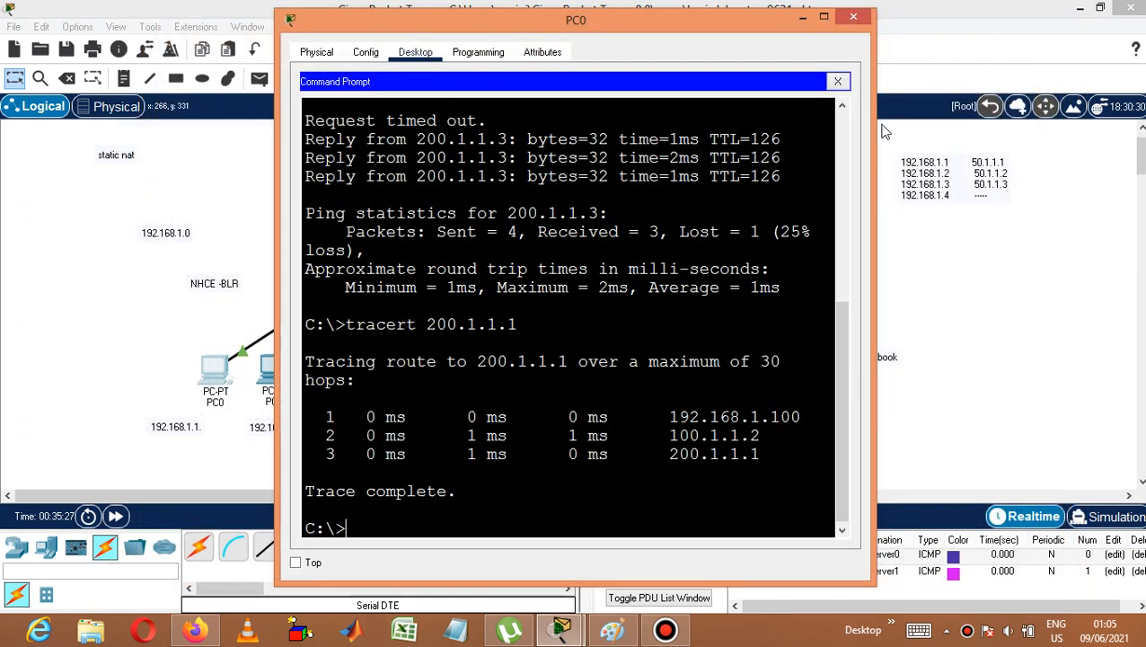
left_click(853, 19)
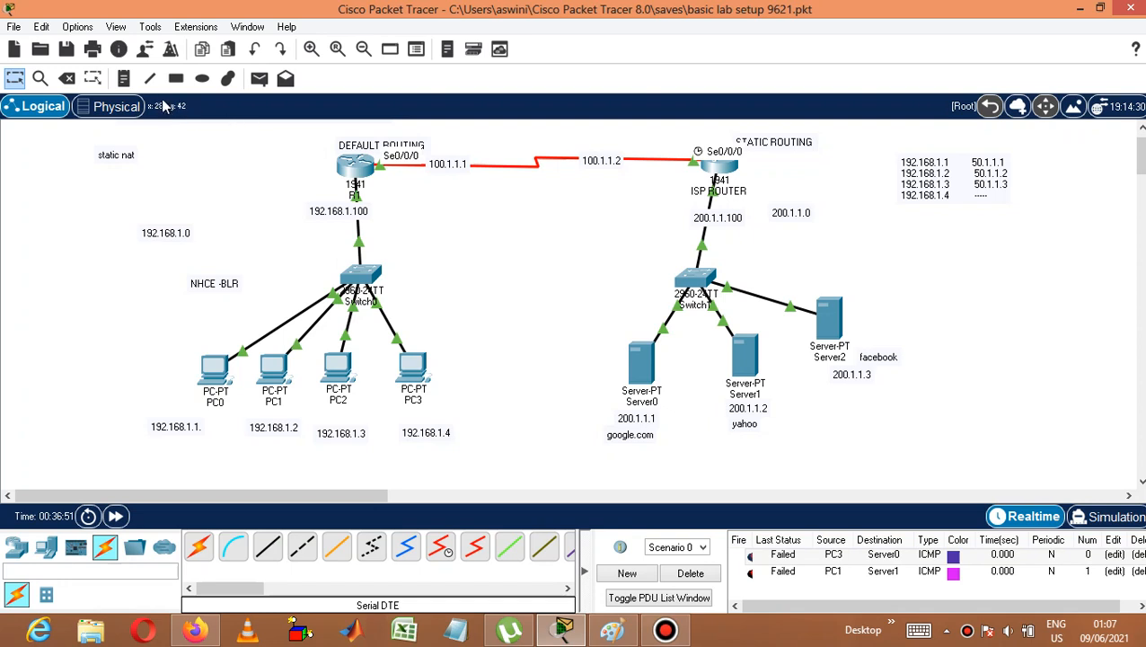
left_click(259, 78)
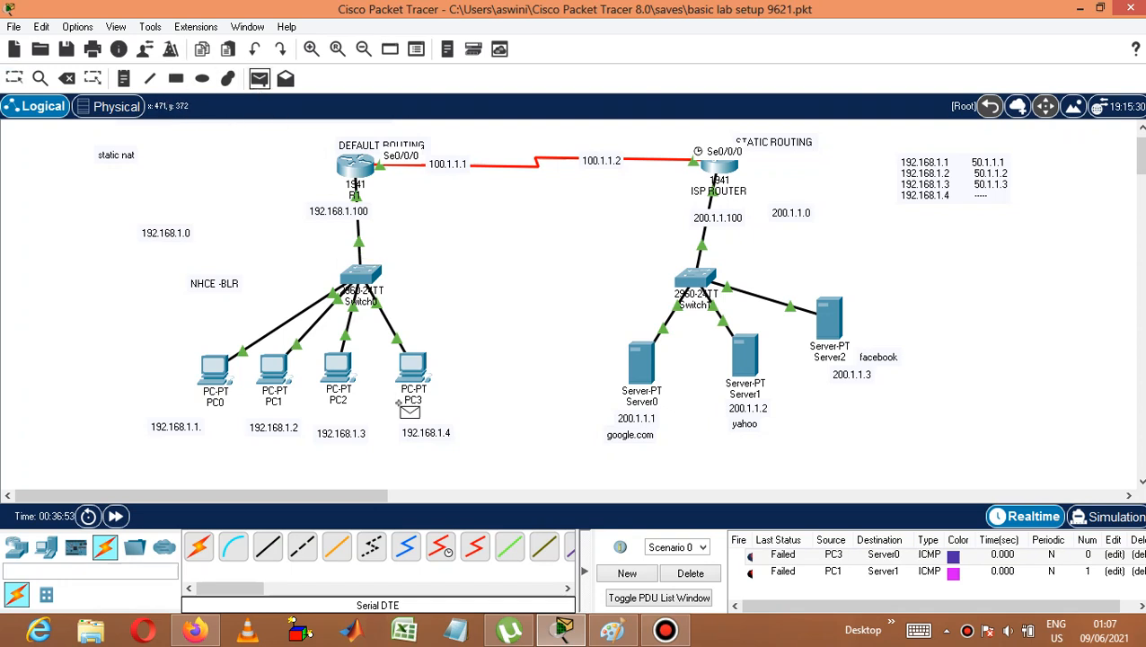
left_click(414, 372)
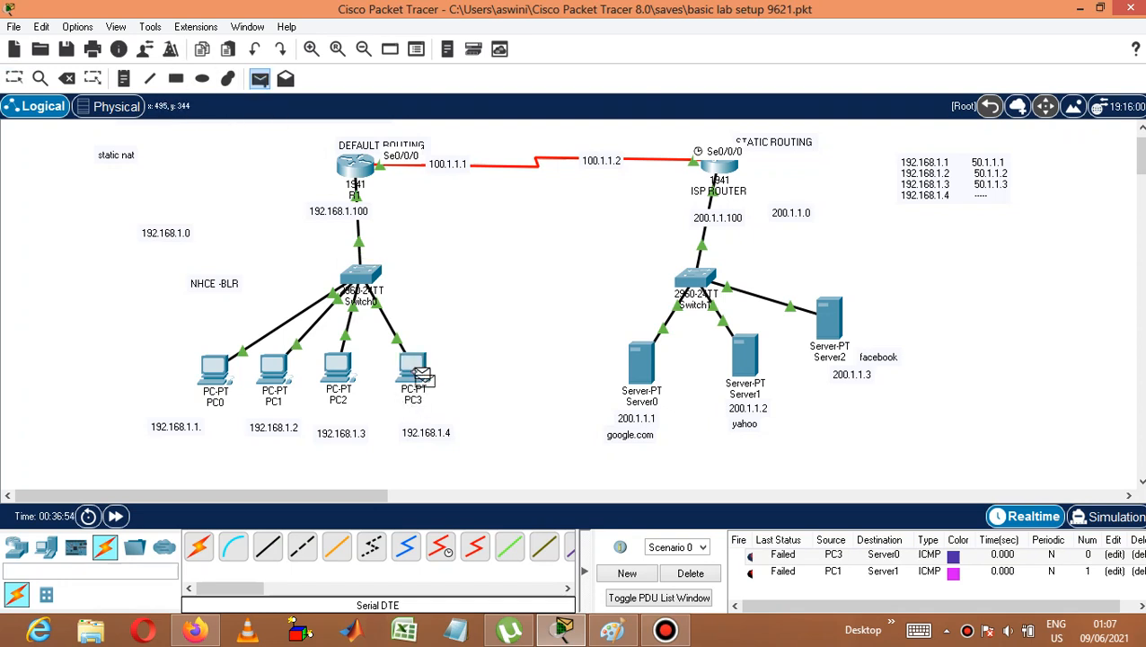
left_click(652, 360)
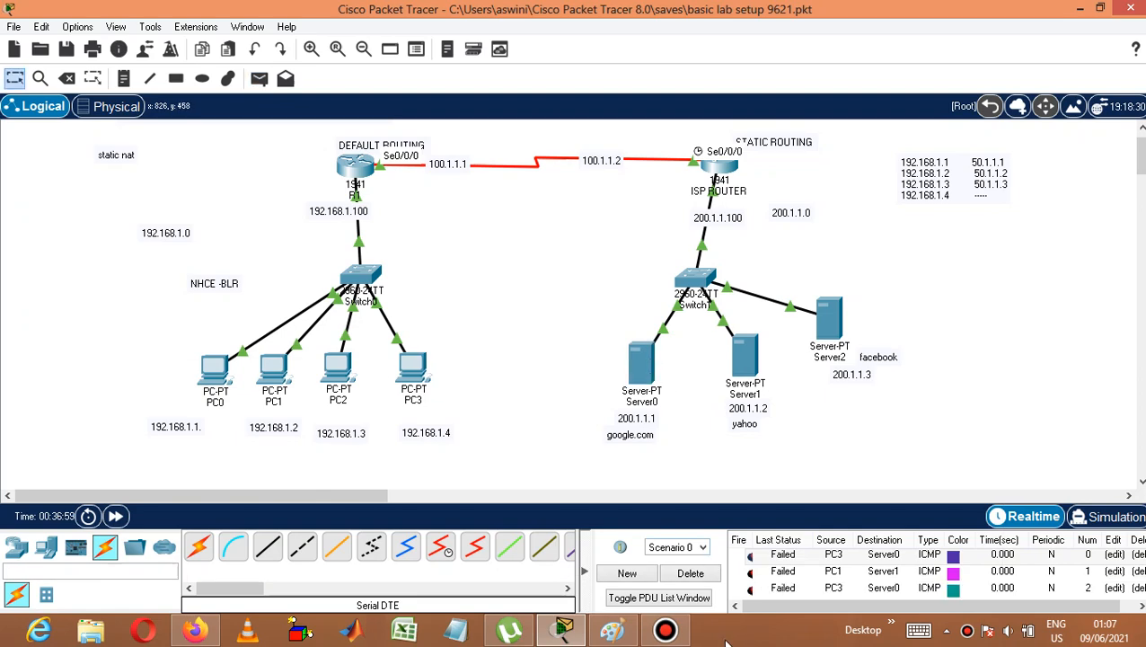
Clear the scenario's PDU list and send a simple PDU from PC0 to Server0.
left_click(691, 572)
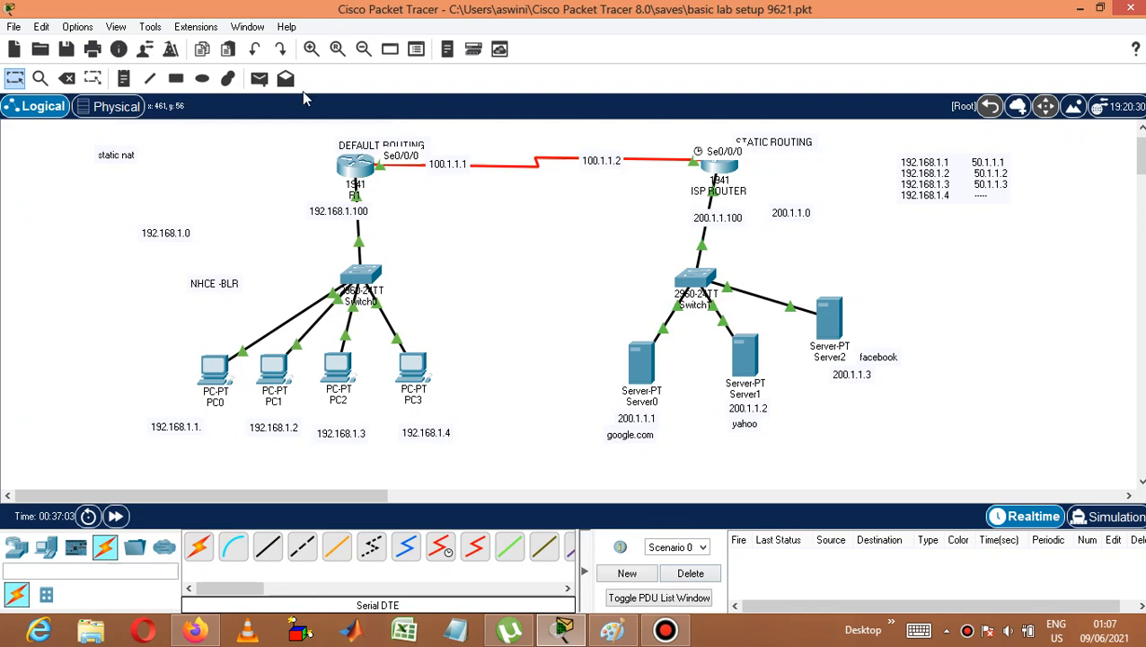
left_click(260, 79)
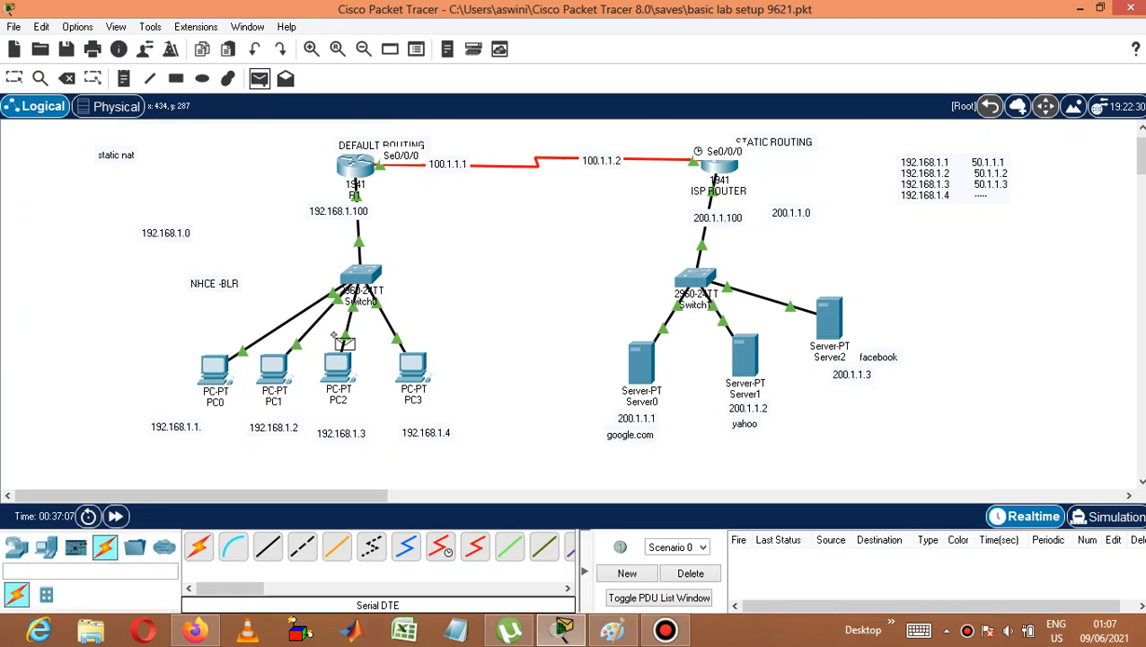
left_click(220, 378)
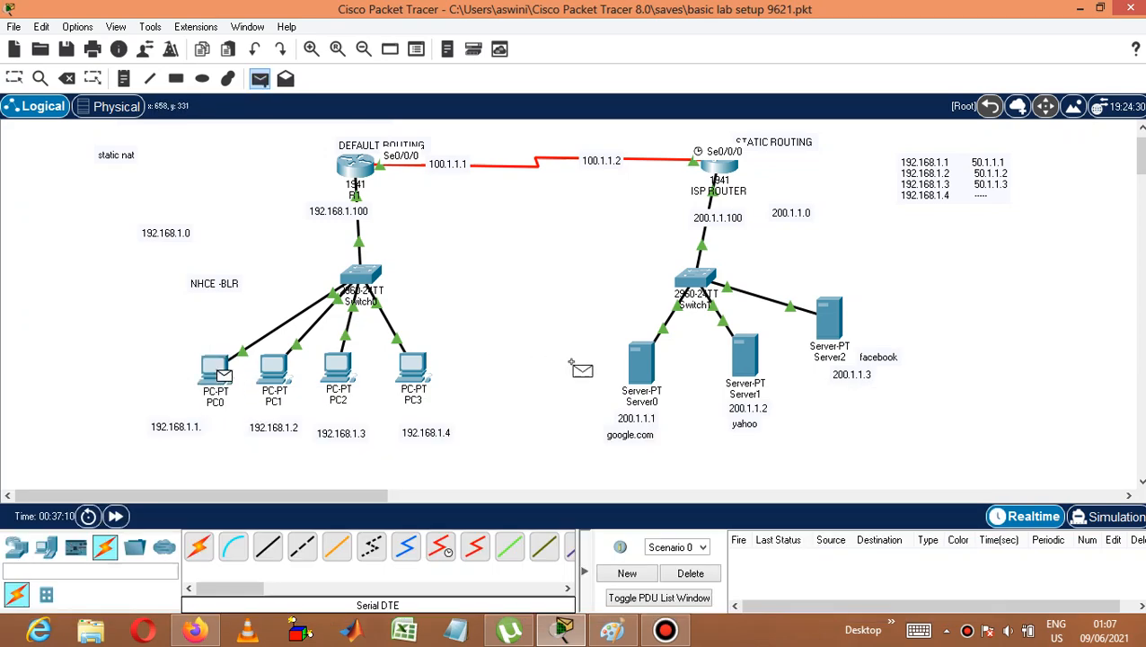
left_click(645, 368)
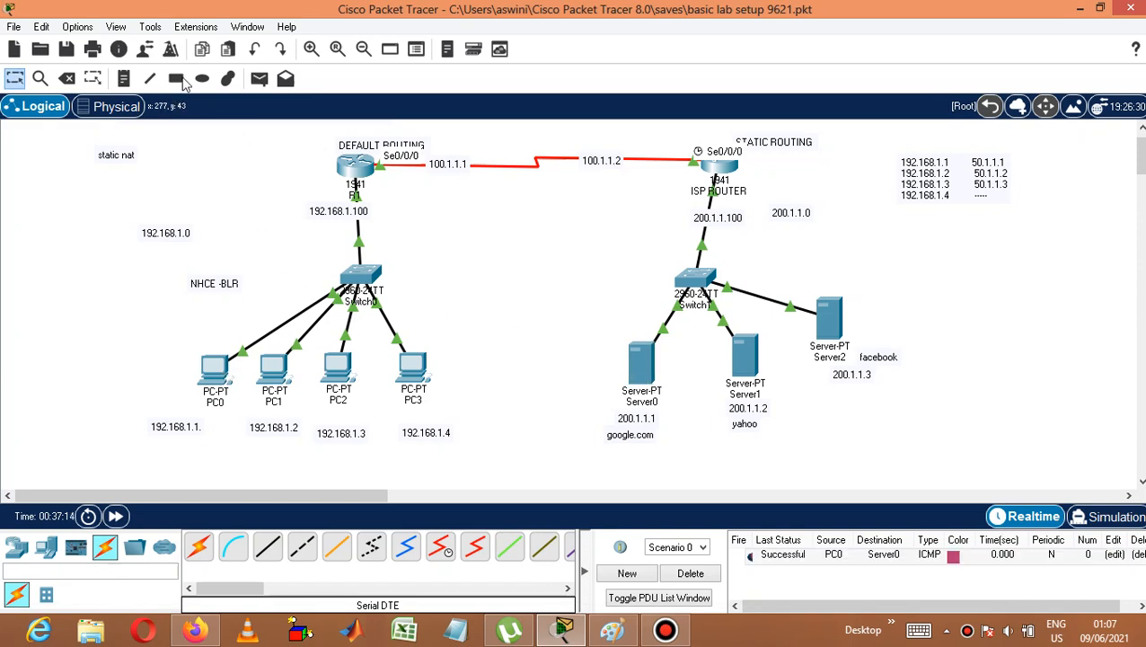
Send a simple PDU from PC3 to Server0.
left_click(259, 79)
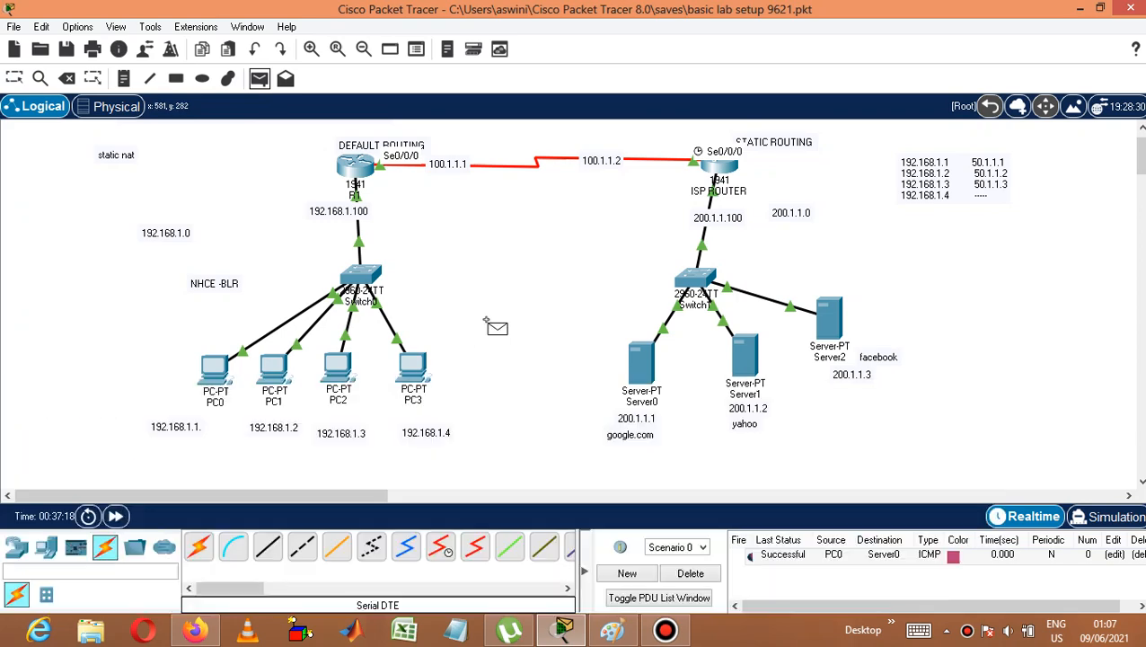
left_click(412, 360)
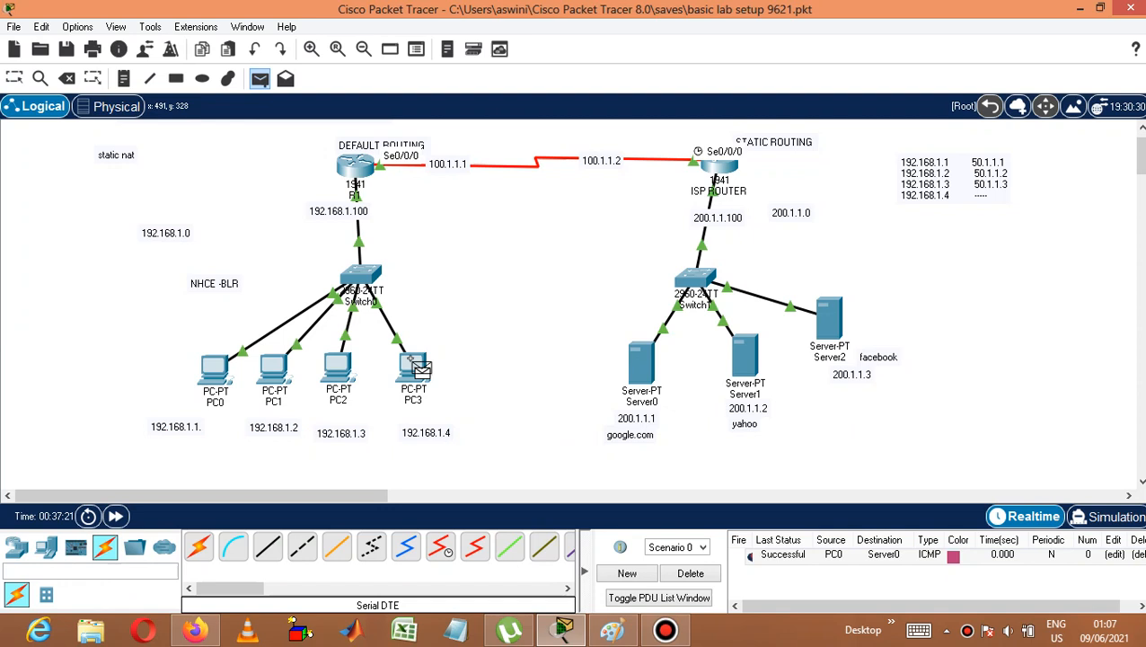
left_click(650, 373)
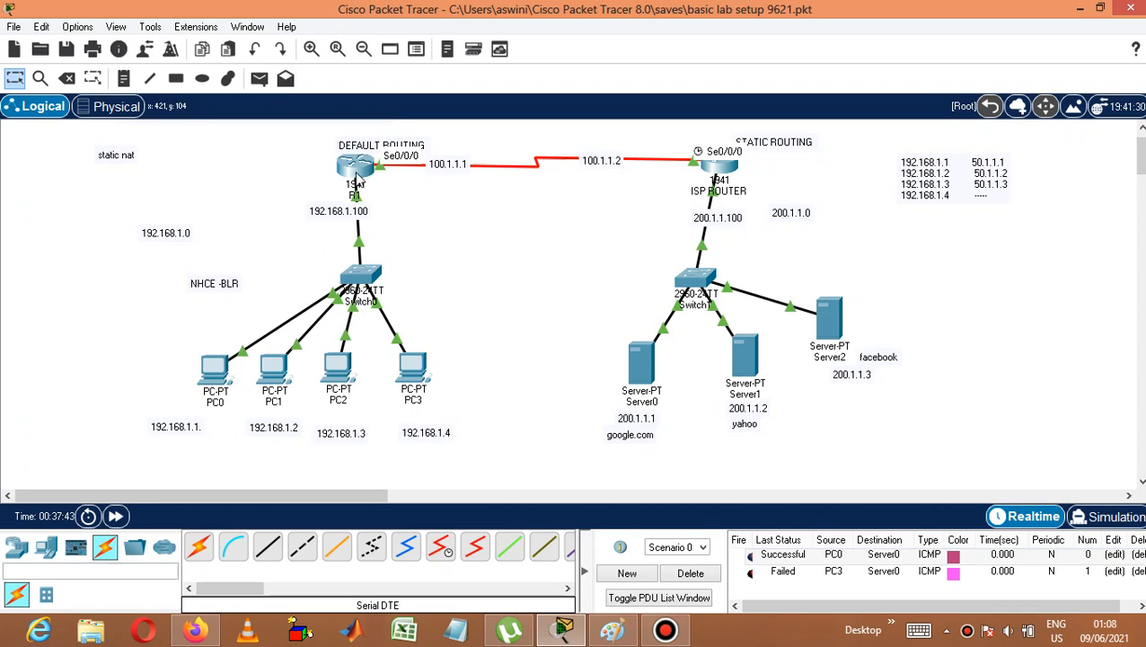
Add a note beside the address mapping list reading "not able to utilize ipv4 efficiently".
mouse_move(358, 179)
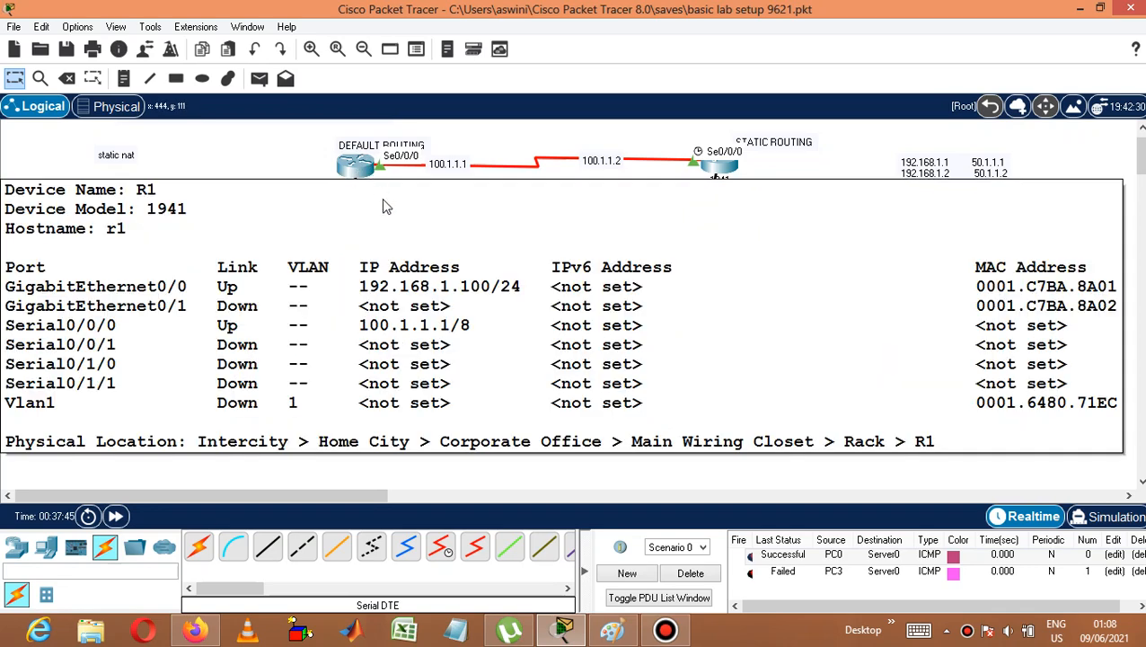
mouse_move(359, 170)
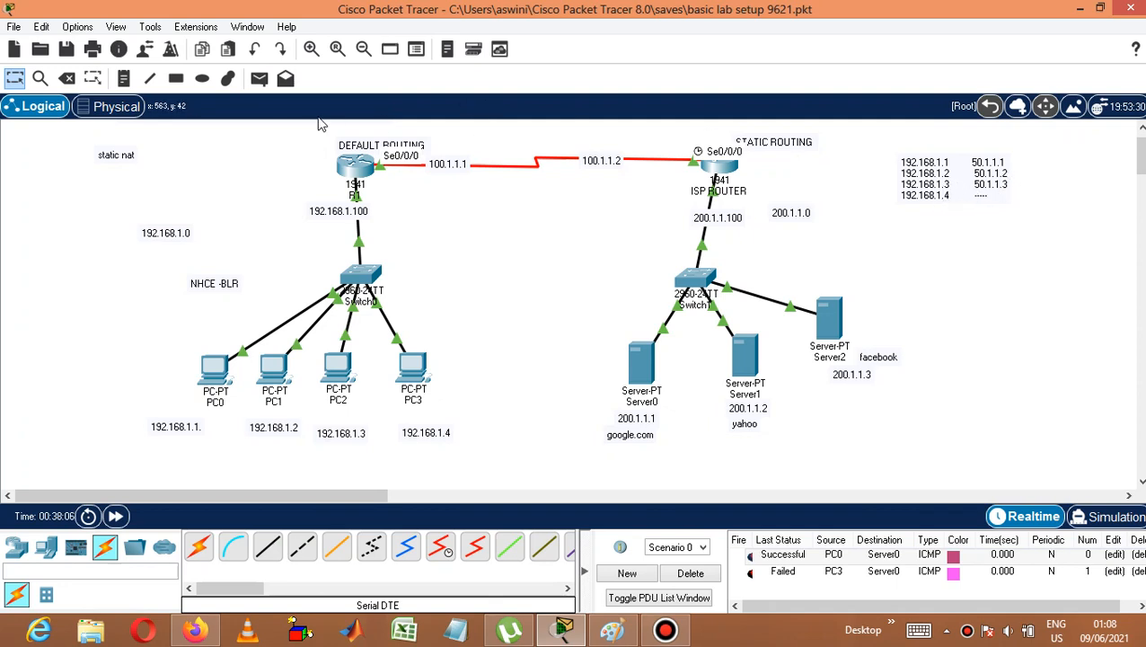
left_click(124, 78)
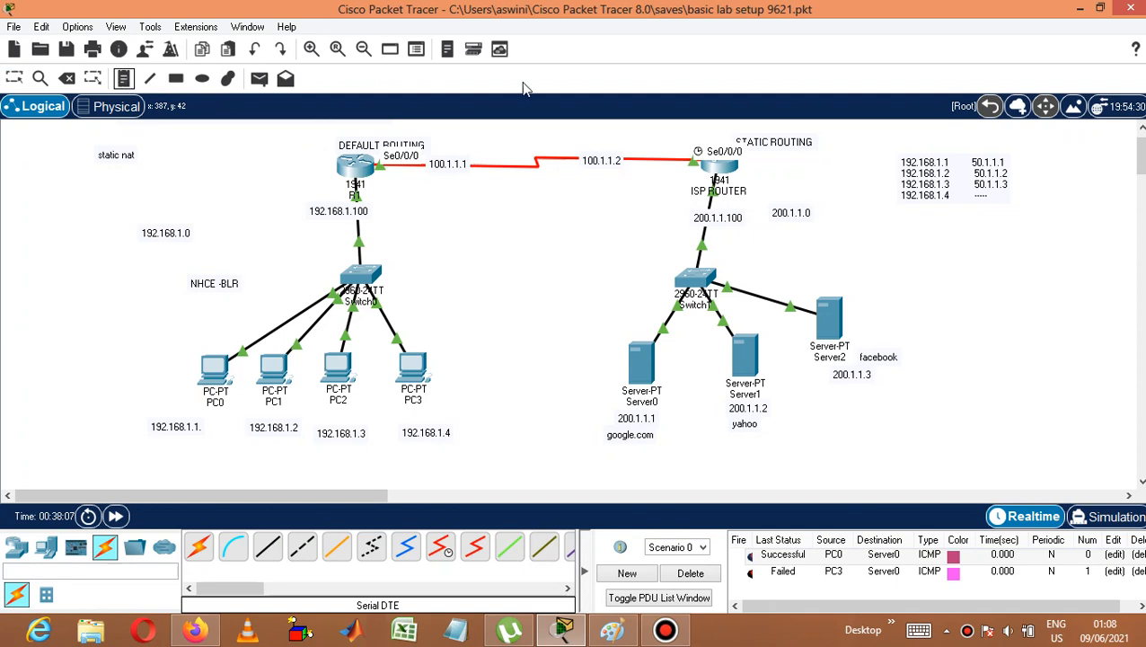
left_click(885, 231)
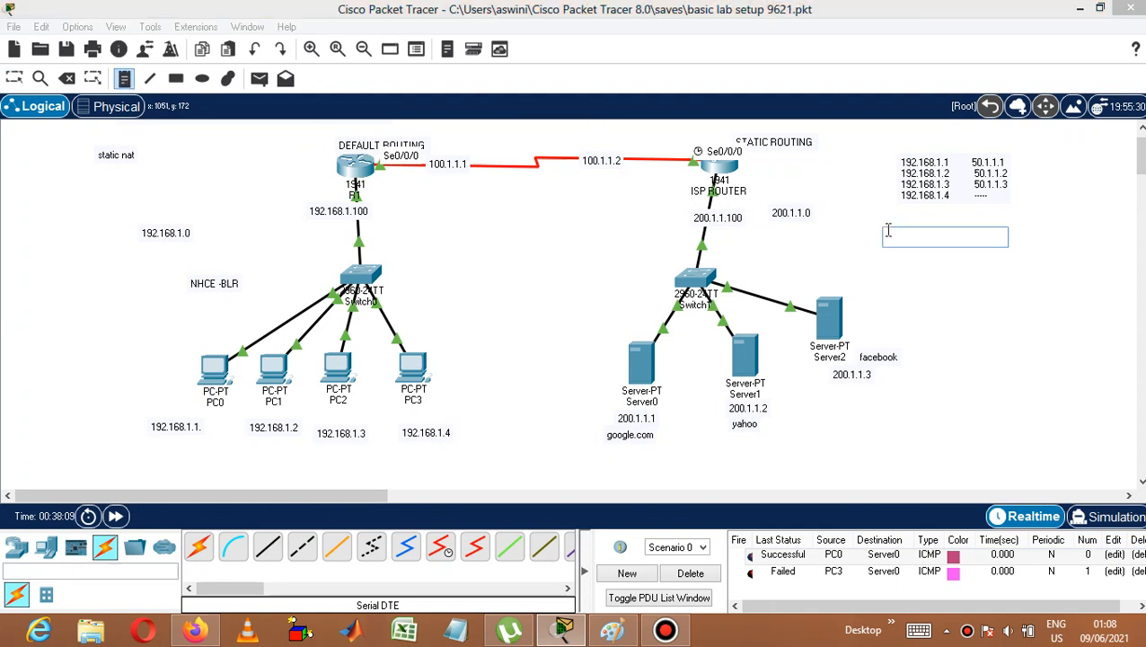
type("not able ")
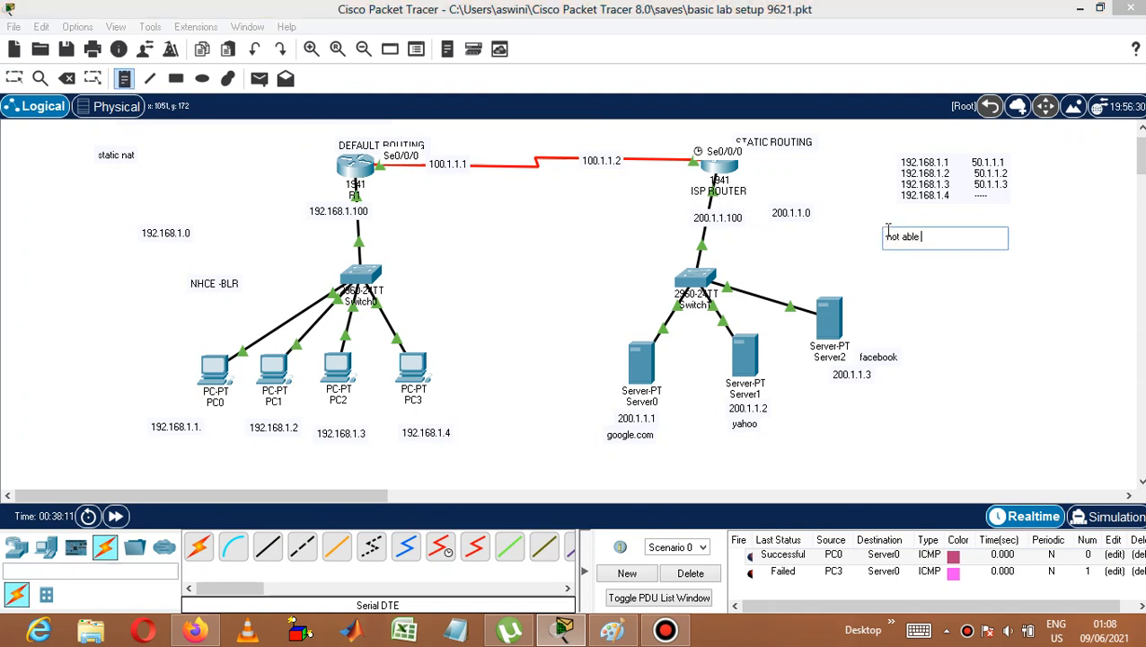
type("to utiliz")
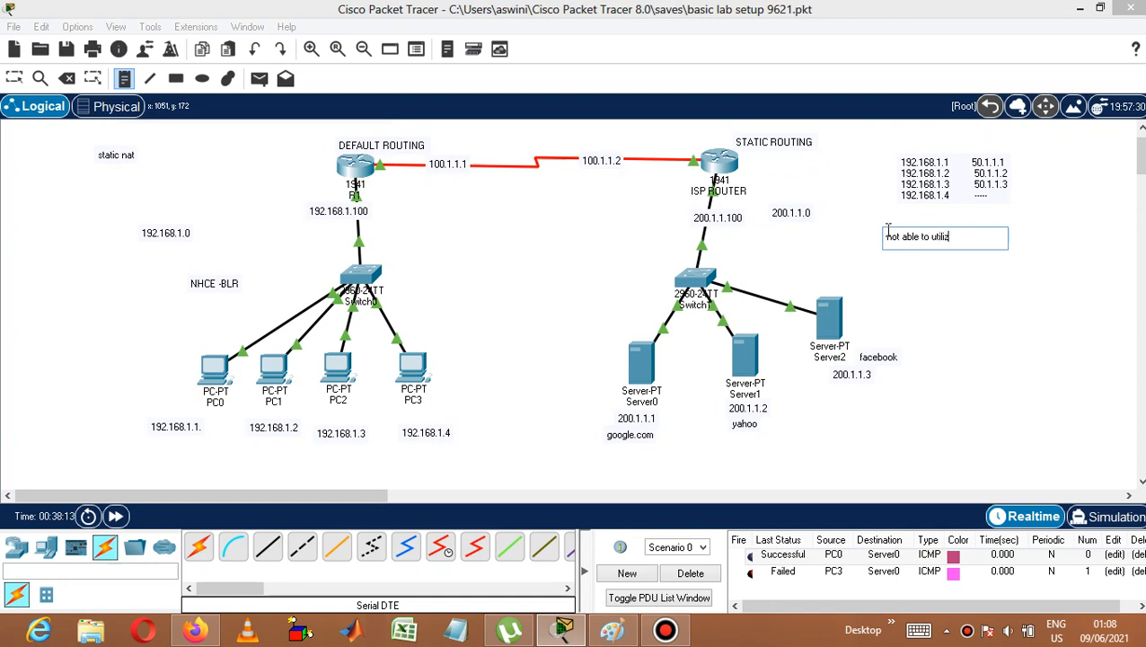
type("e ipv4 efficiently")
left_click(973, 314)
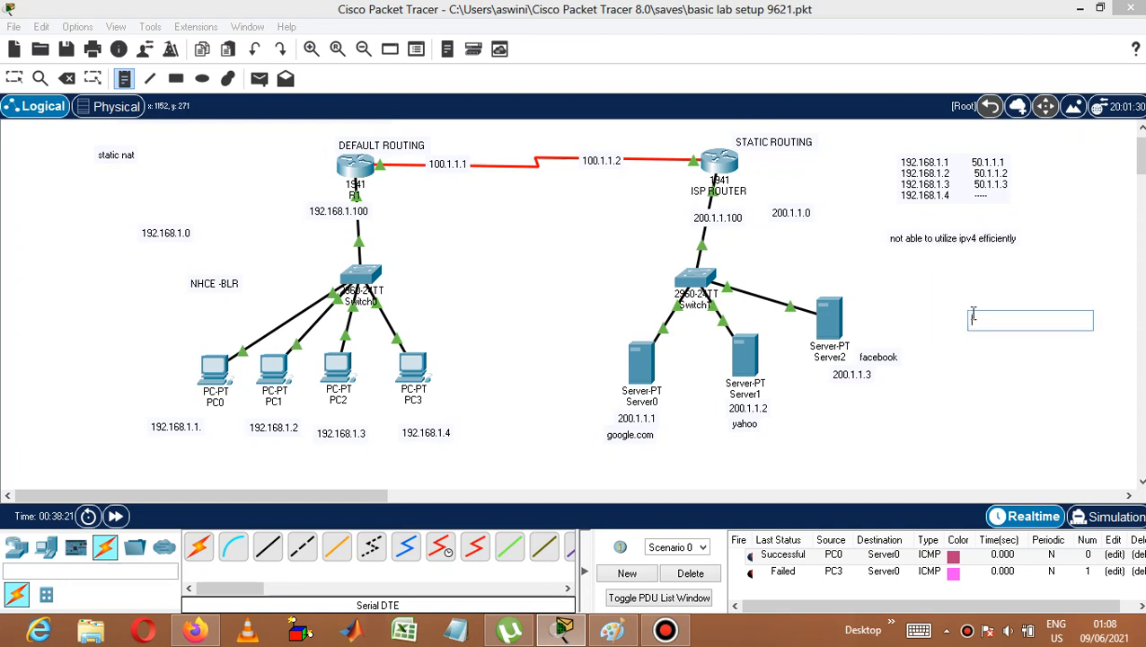
left_click(953, 268)
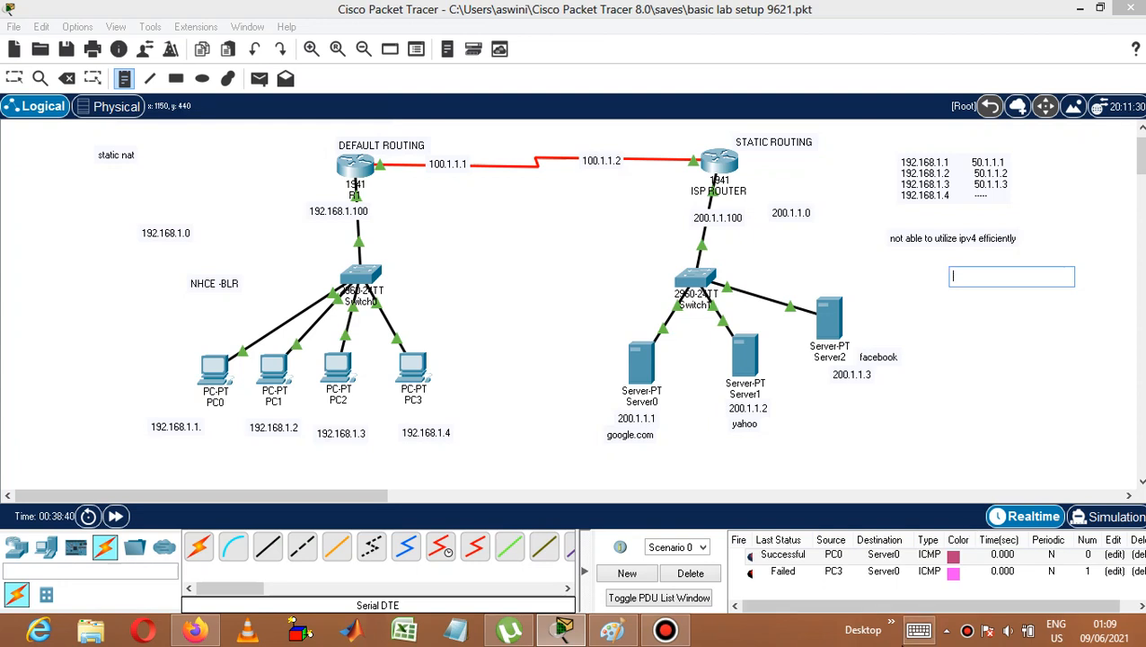
left_click(665, 629)
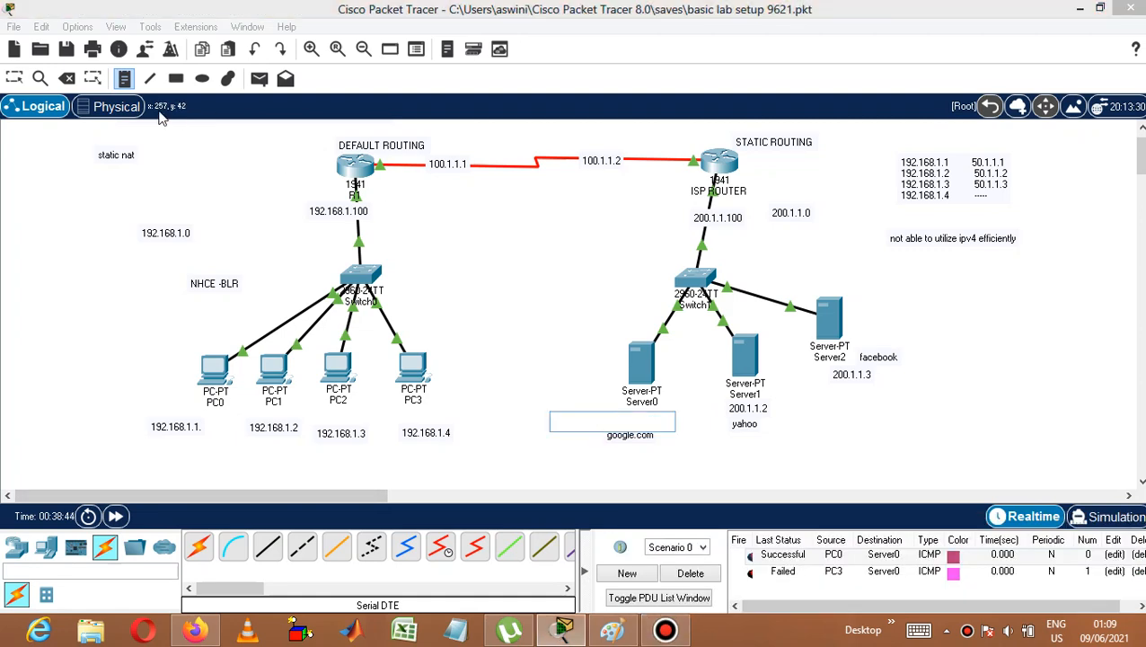
Save the topology under the new file name "basic lab setup static nat.pkt".
left_click(16, 27)
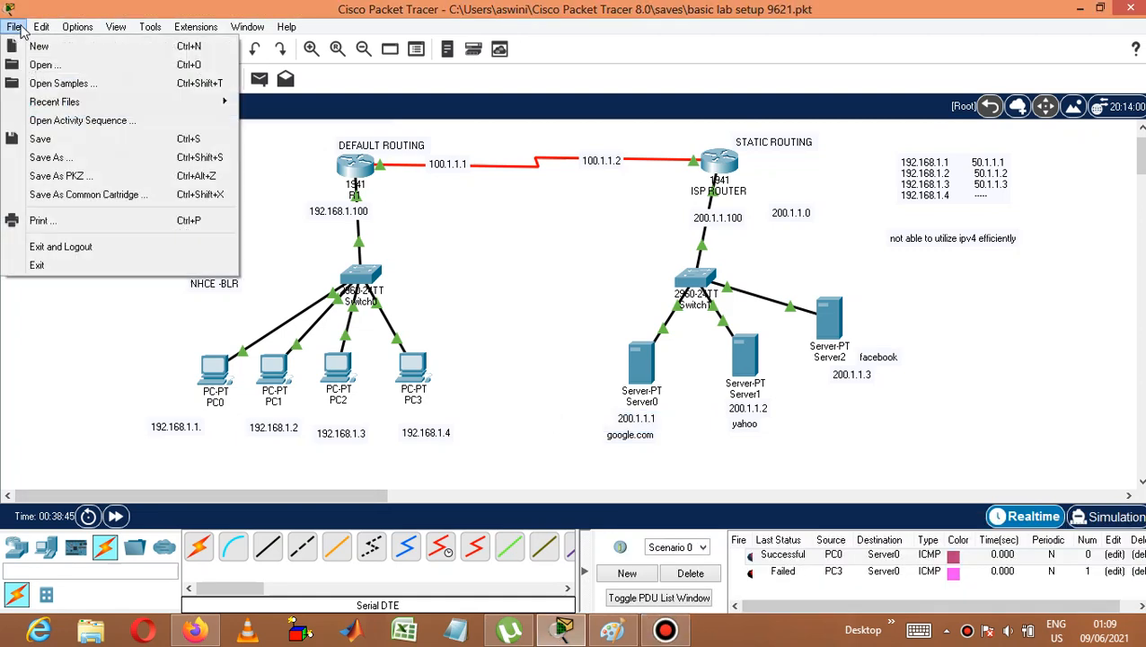
left_click(70, 157)
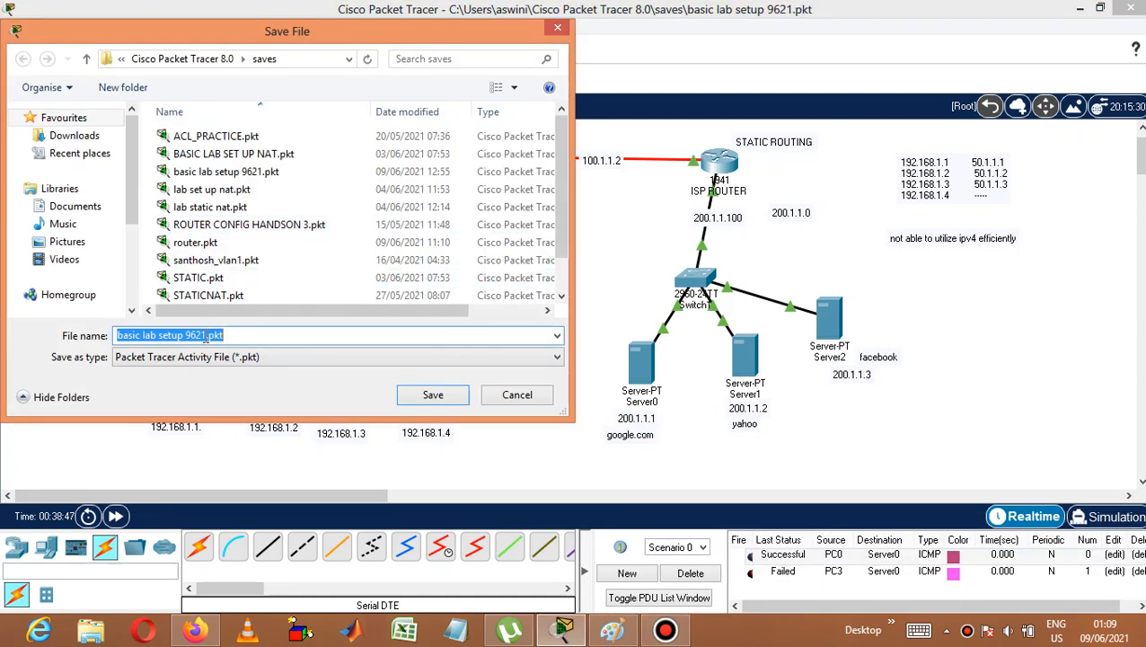
left_click(208, 335)
key("BackSpace")
key("BackSpace")
key("BackSpace")
key("BackSpace")
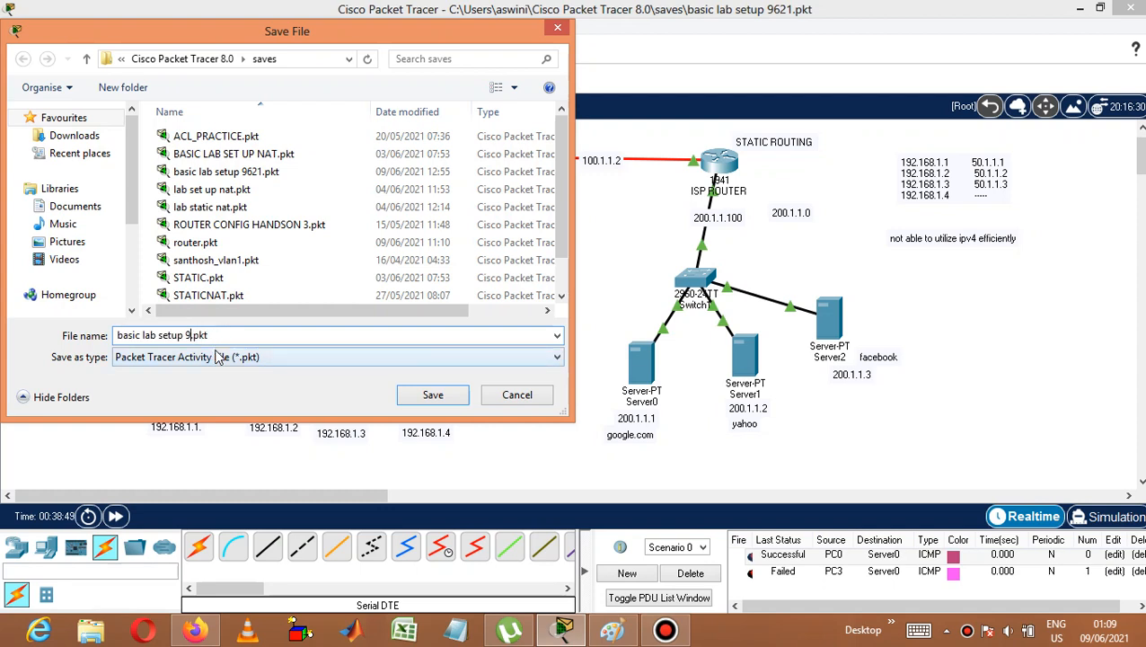
type("static nat")
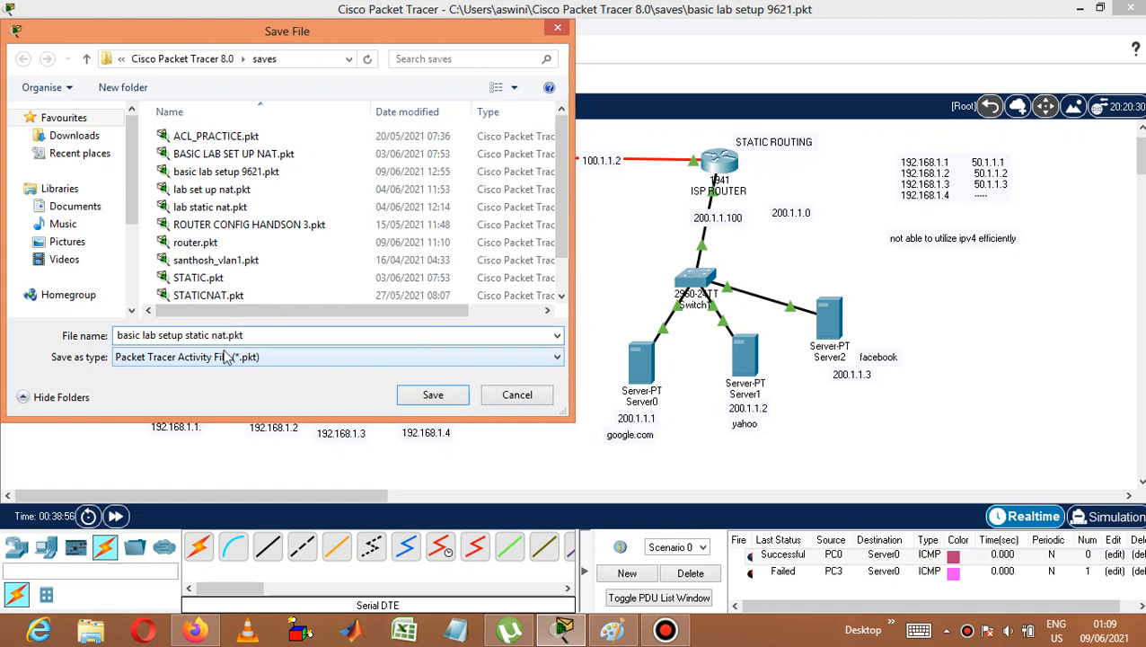
left_click(416, 396)
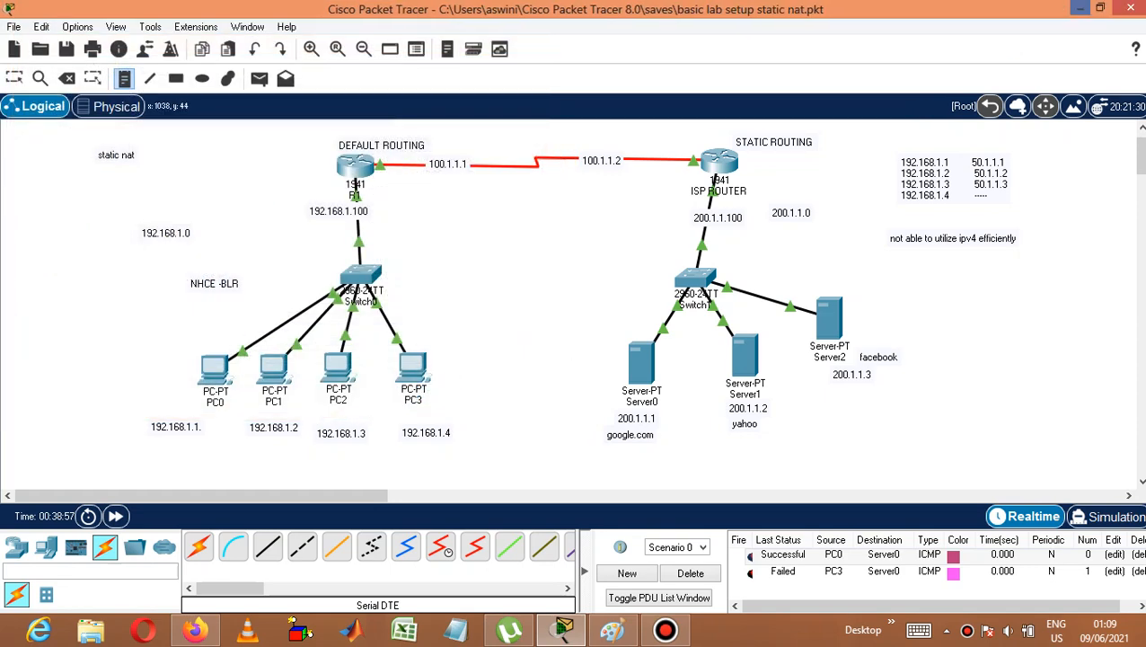